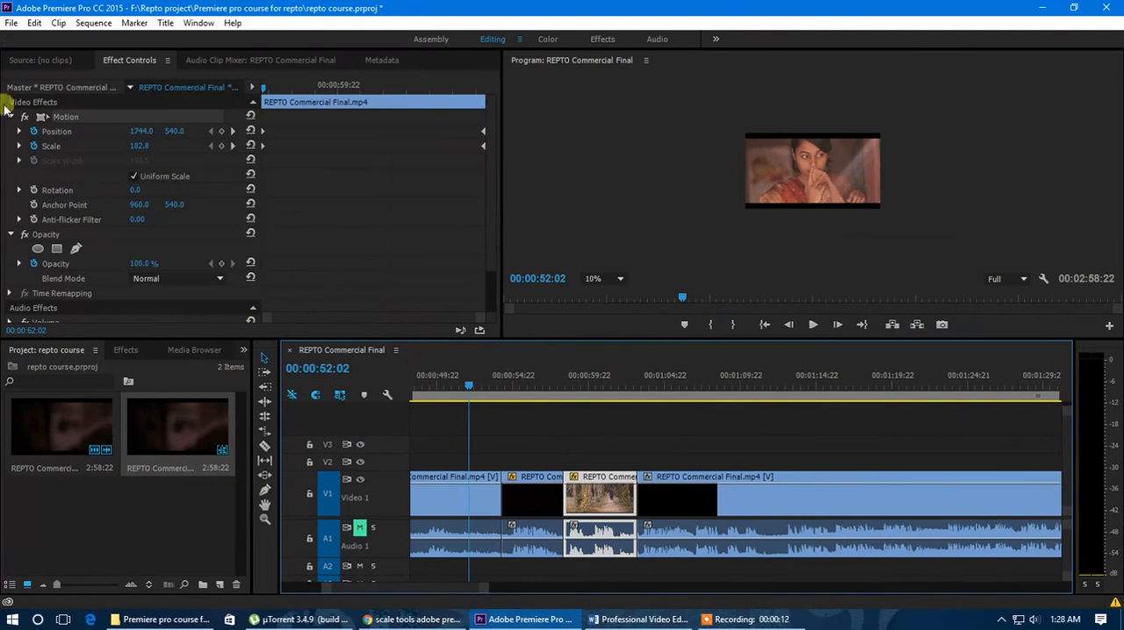
Remove the Scale and Position keyframes from the selected forest-path clip and reset both properties to their defaults
left_click(550, 392)
left_click_drag(552, 393, 609, 422)
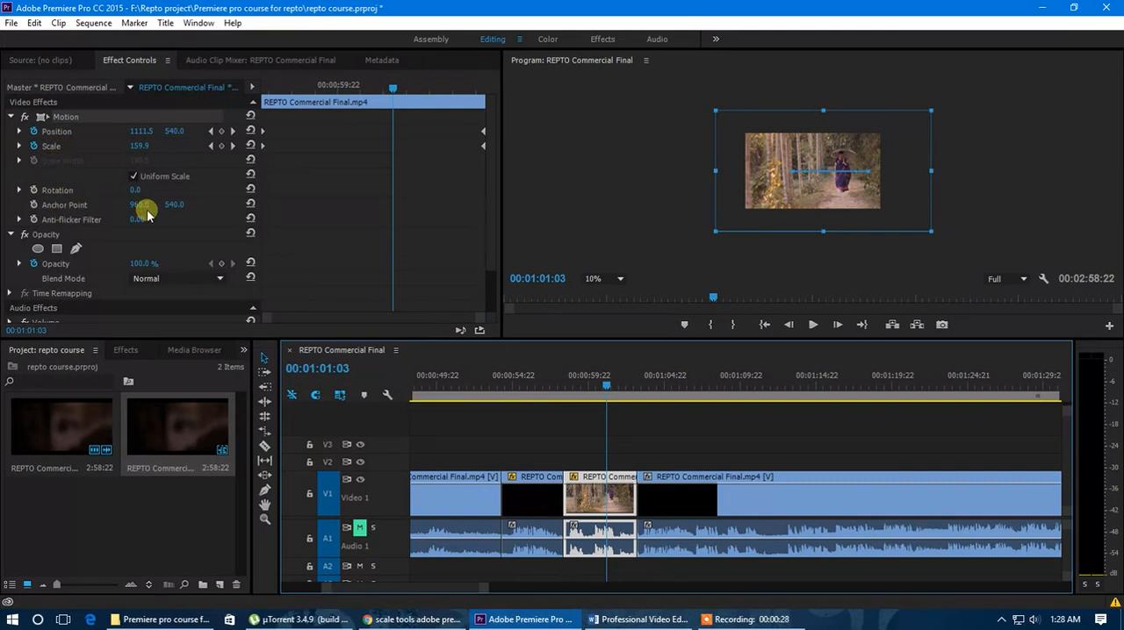
left_click_drag(606, 386, 604, 388)
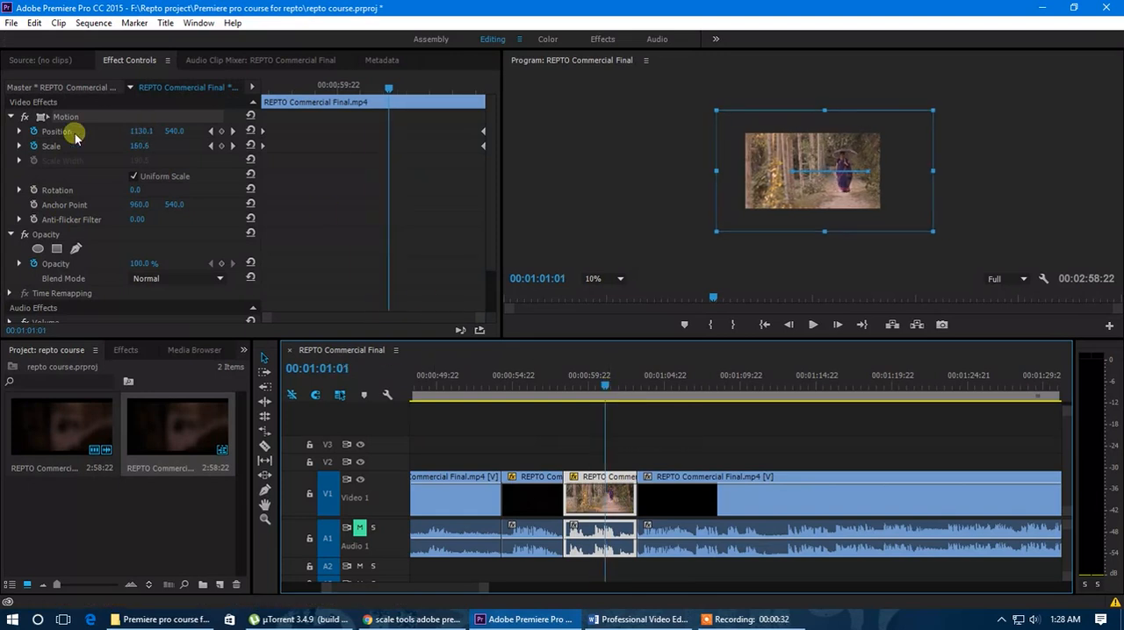
left_click(33, 131)
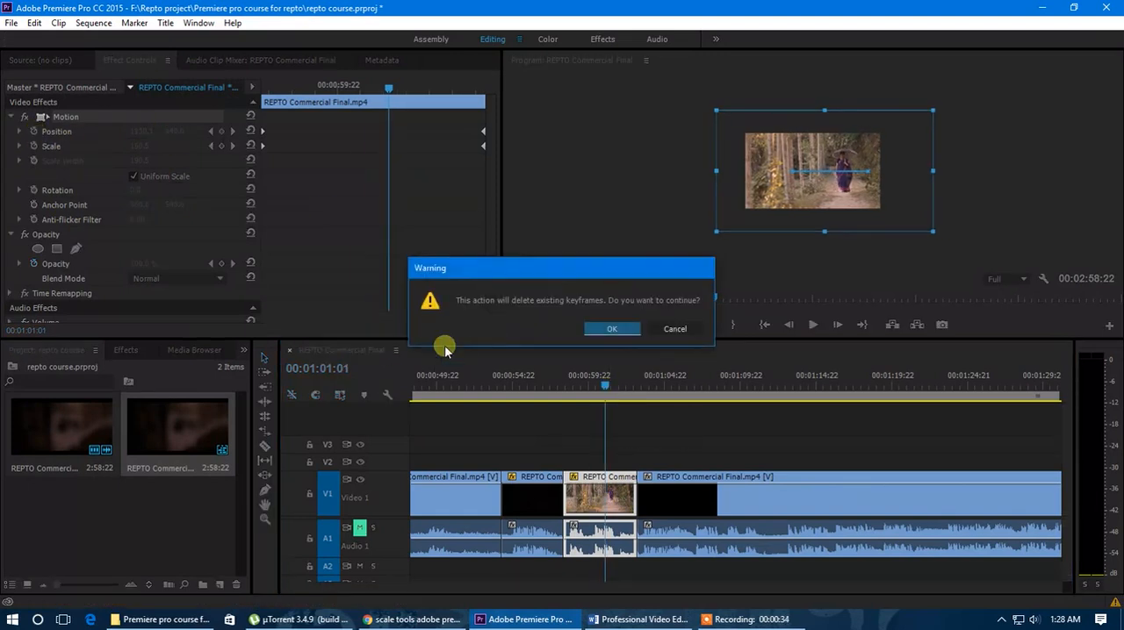
left_click(611, 327)
left_click(33, 131)
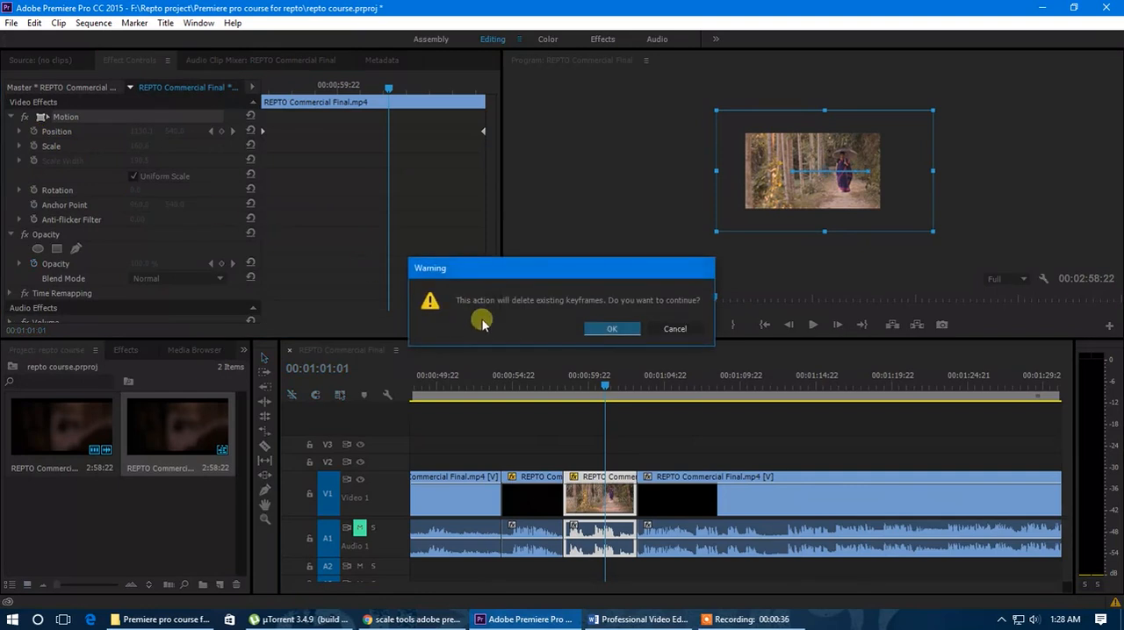
left_click(602, 327)
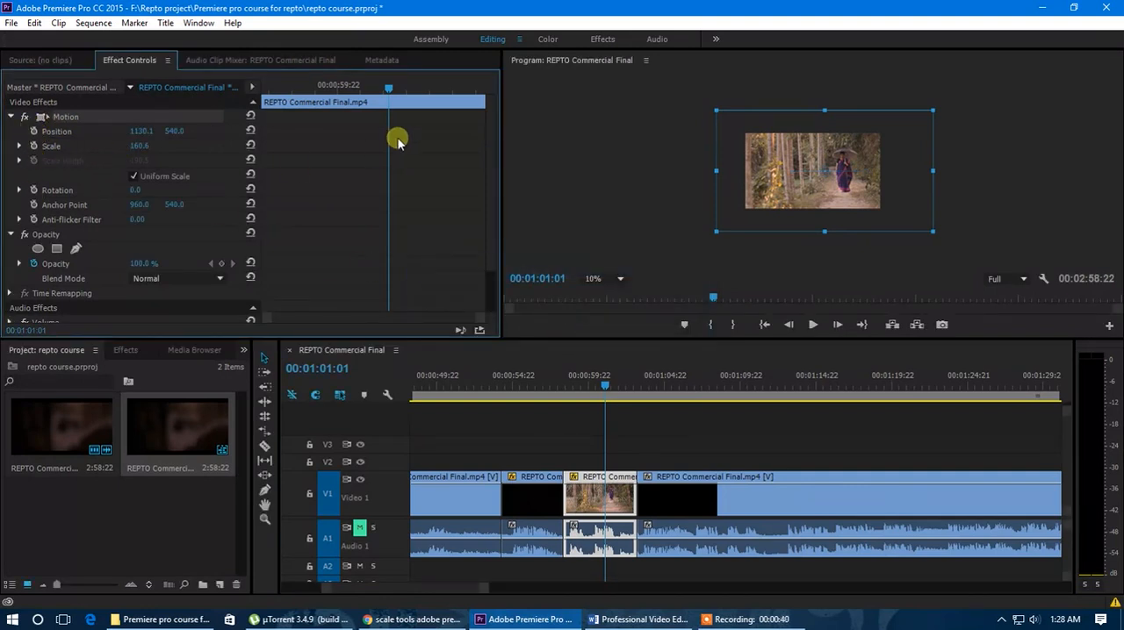
left_click(251, 131)
left_click(250, 146)
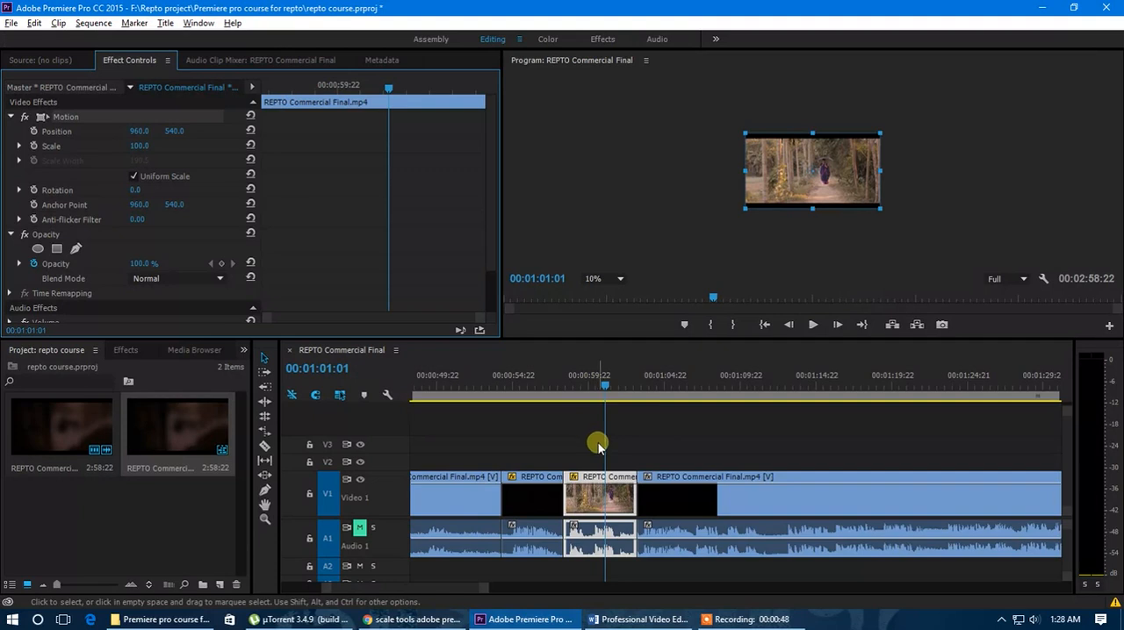
Move the playhead to the start of the selected clip at 00:00:58:08
key("equal")
left_click_drag(608, 389, 539, 399)
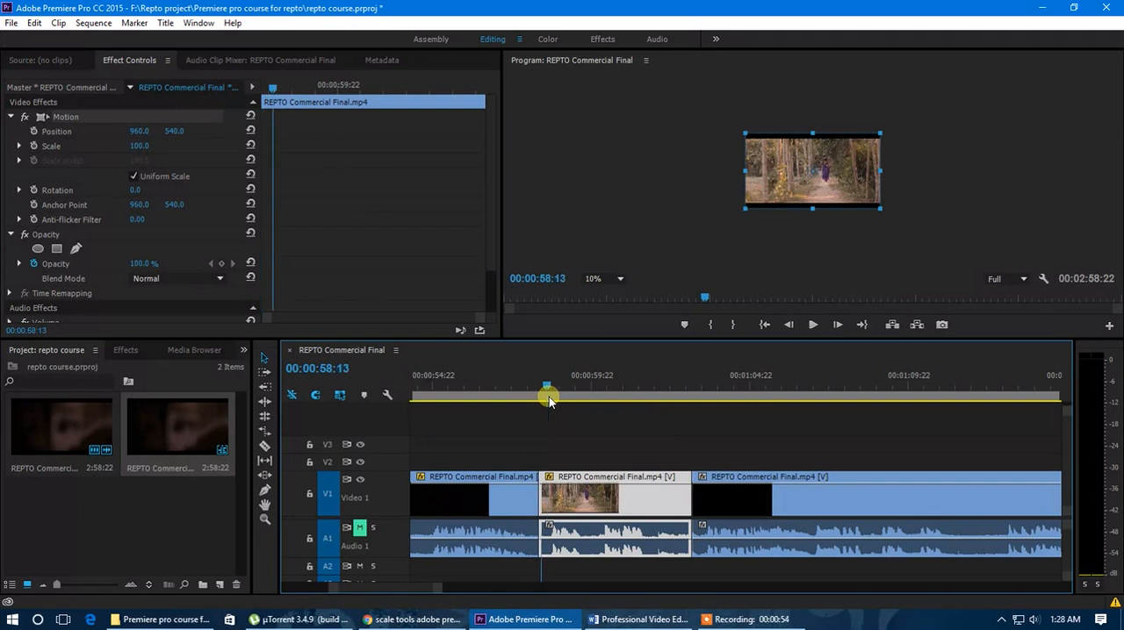
left_click_drag(539, 402, 541, 435)
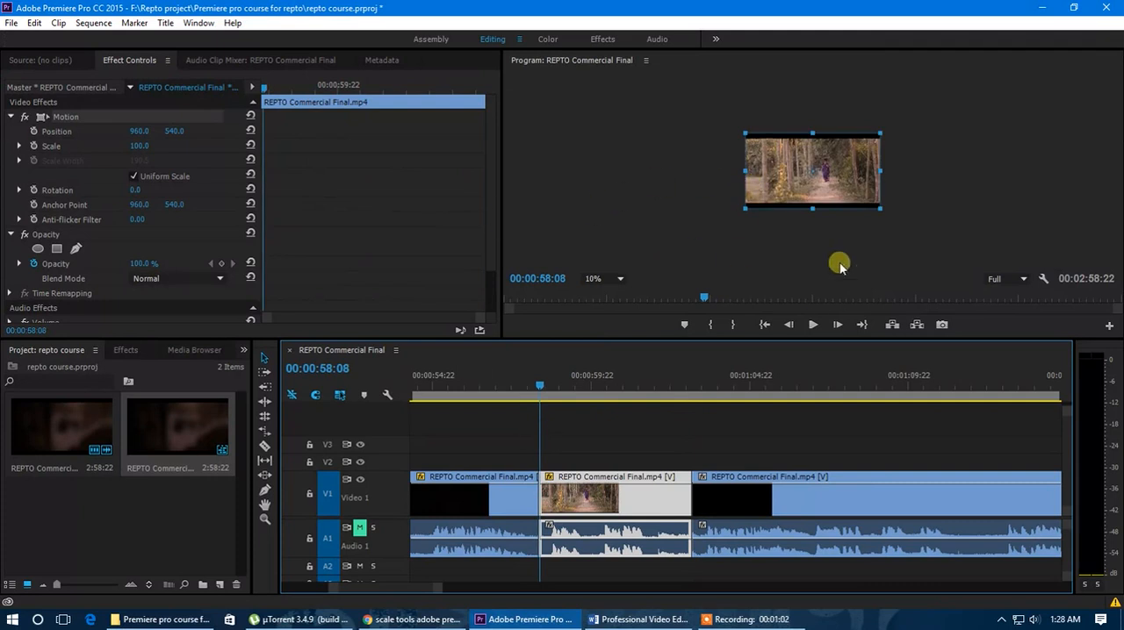
Set the program preview magnification to Fit and enlarge the preview area
left_click(605, 279)
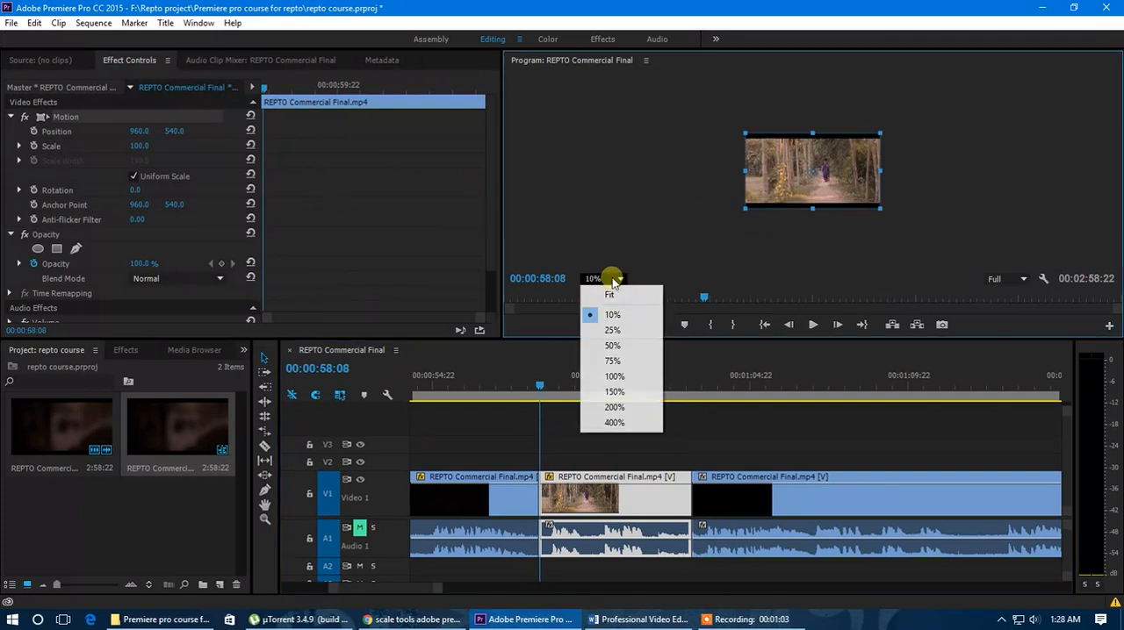
left_click(620, 376)
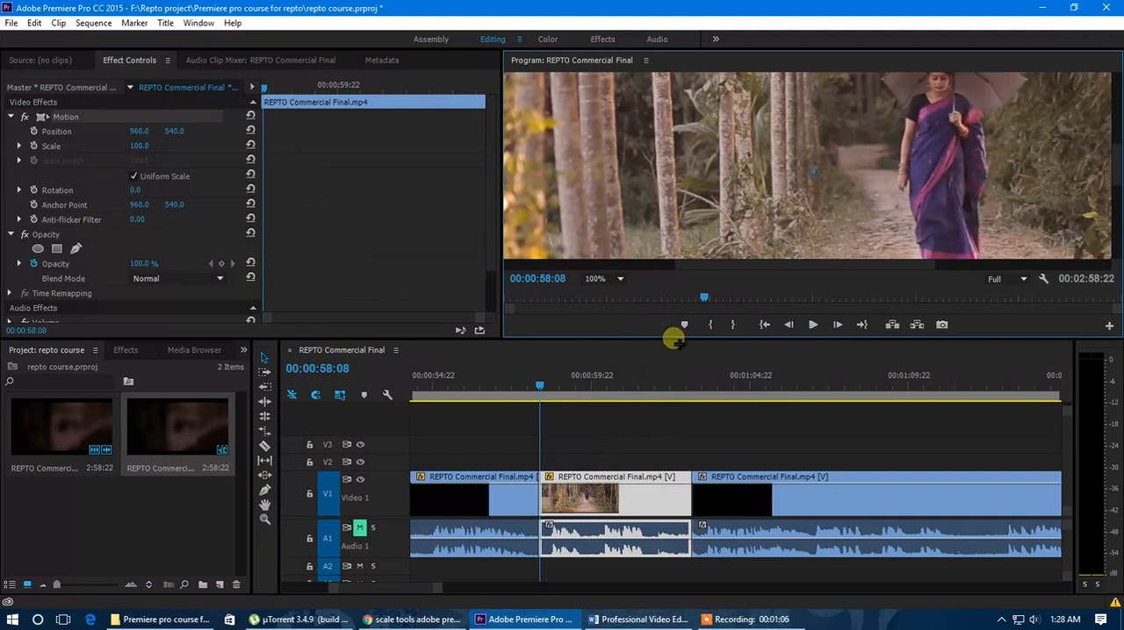
left_click(617, 349)
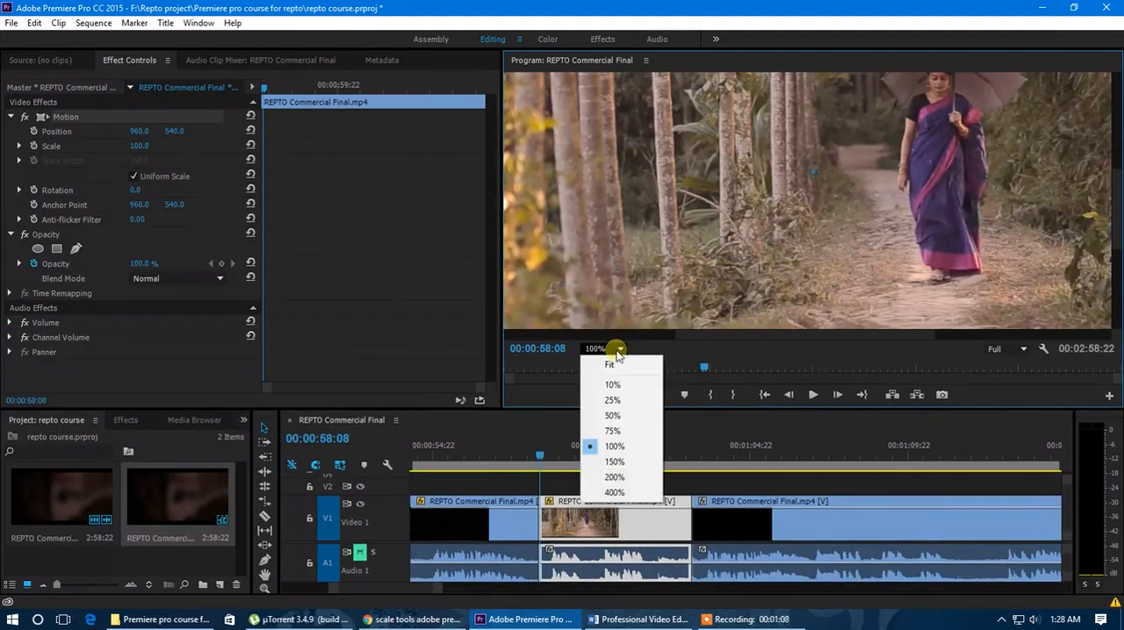
left_click(618, 367)
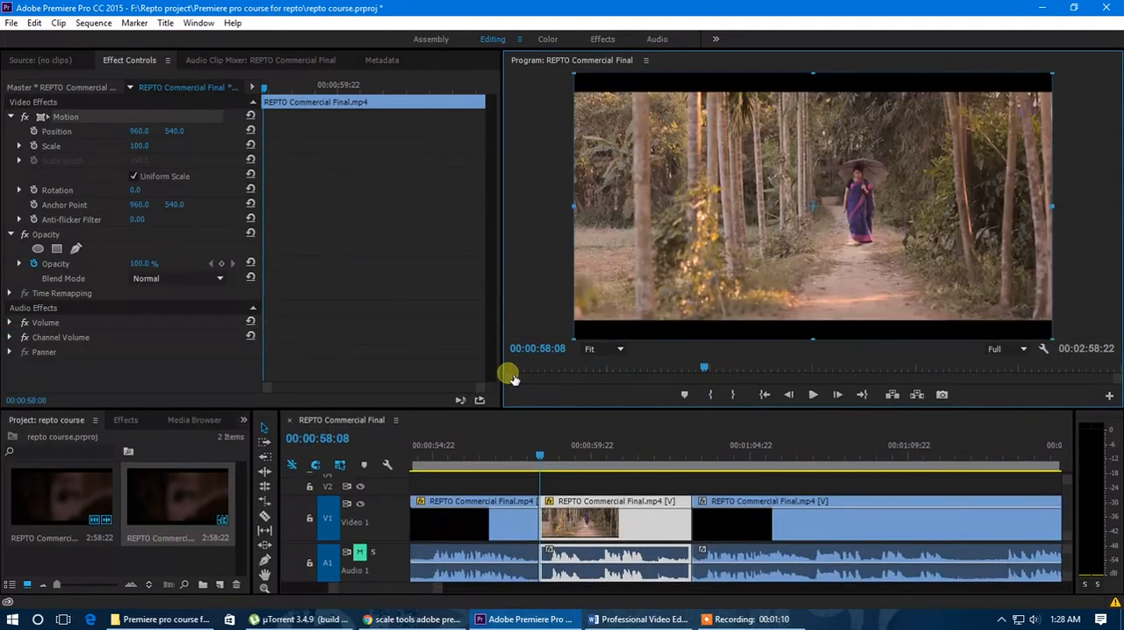
left_click_drag(503, 375, 463, 388)
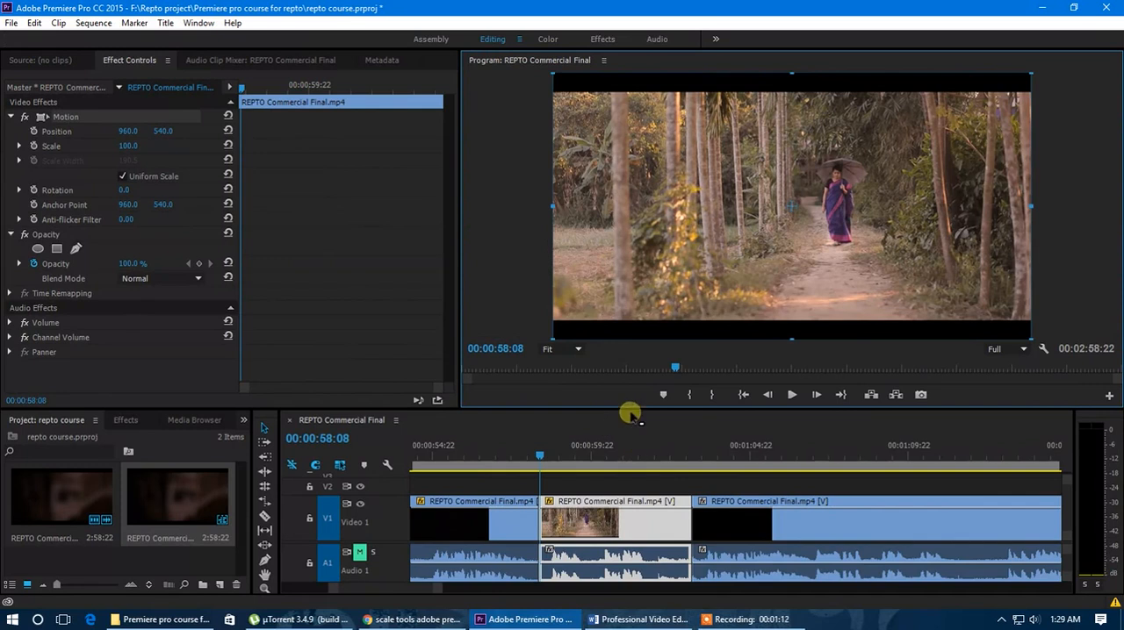
left_click_drag(630, 413, 630, 447)
left_click_drag(460, 364, 499, 358)
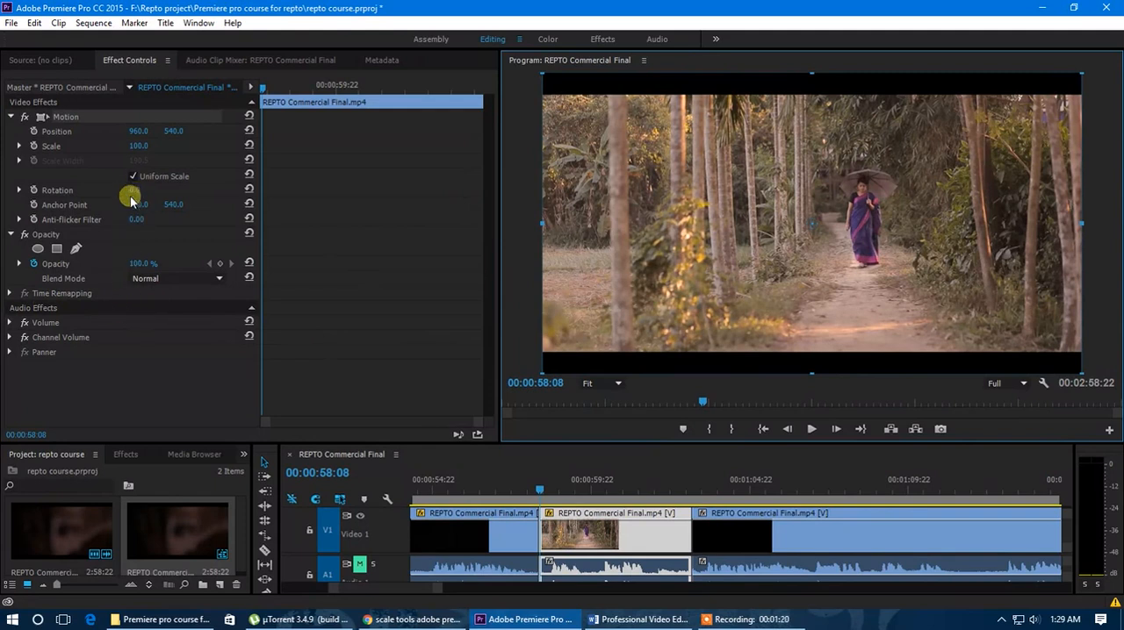
Try rotating the clip to 11°, and reset its rotation
left_click_drag(138, 194, 175, 261)
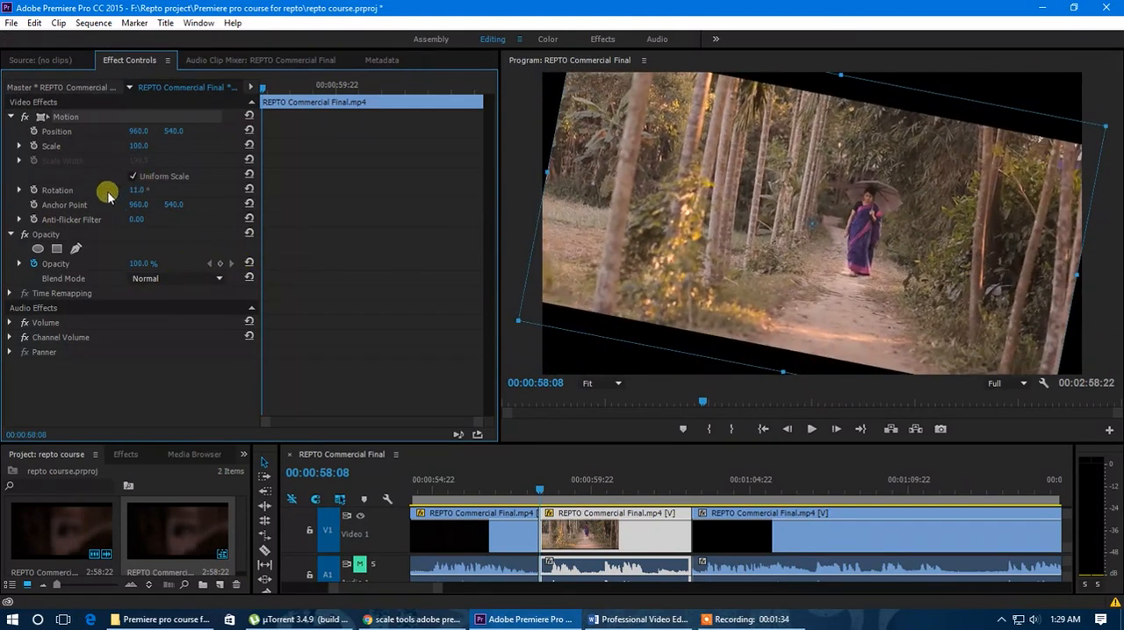
left_click(249, 191)
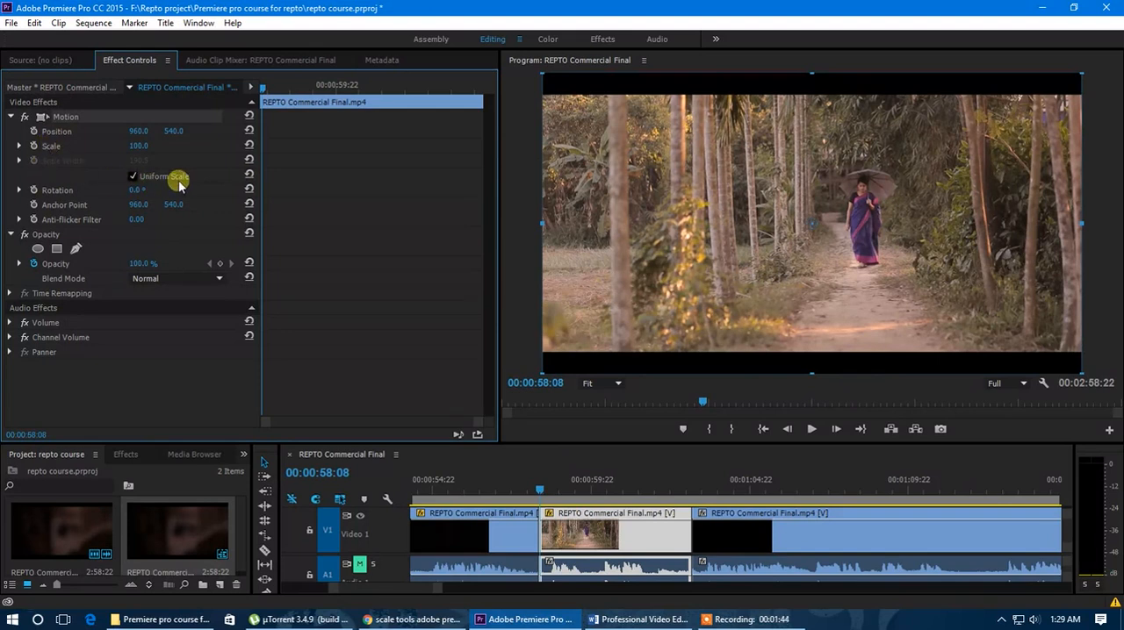
Try non-uniform scaling with Scale Height 42 and Scale Width 30.5, and restore the default uniform scale
left_click(134, 177)
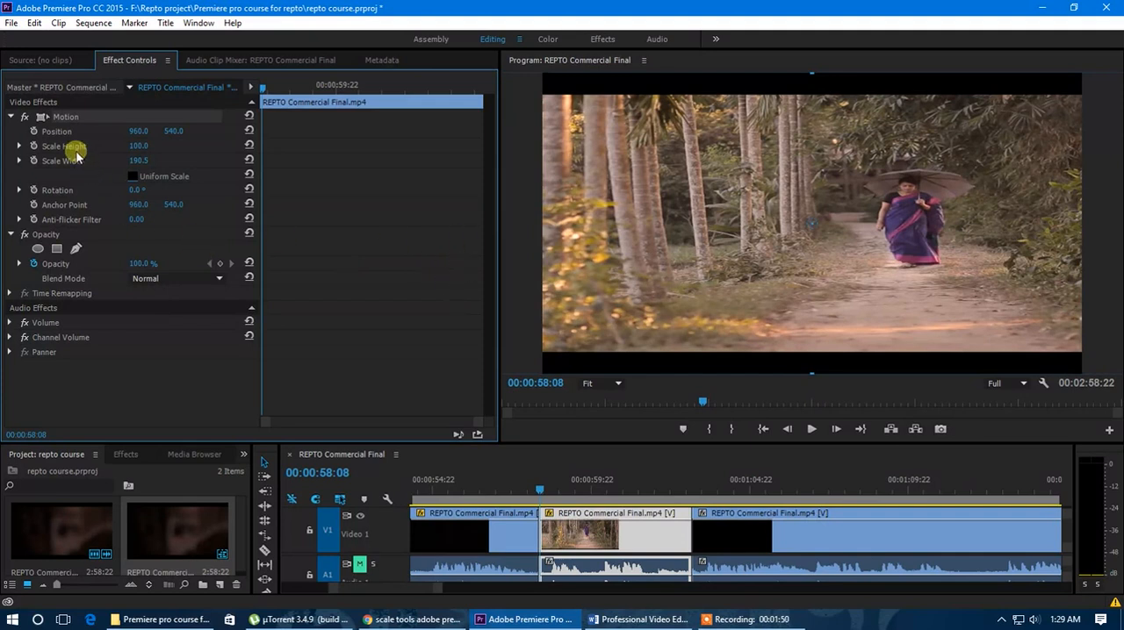
left_click(133, 177)
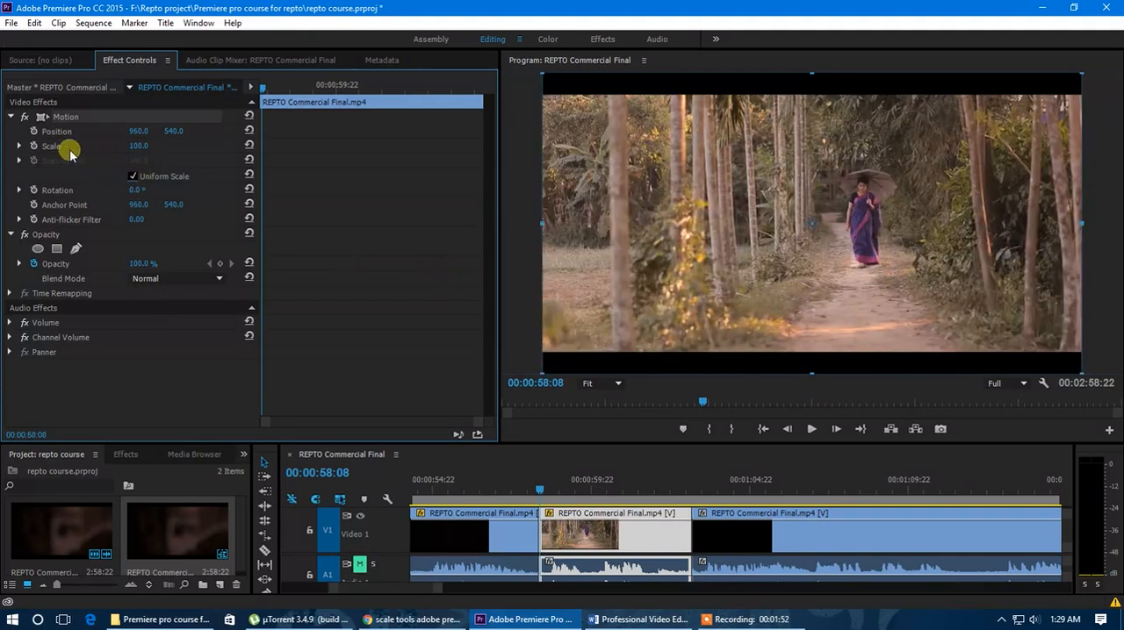
mouse_move(136, 147)
left_mouse_down()
mouse_move(93, 158)
mouse_move(128, 164)
left_mouse_up()
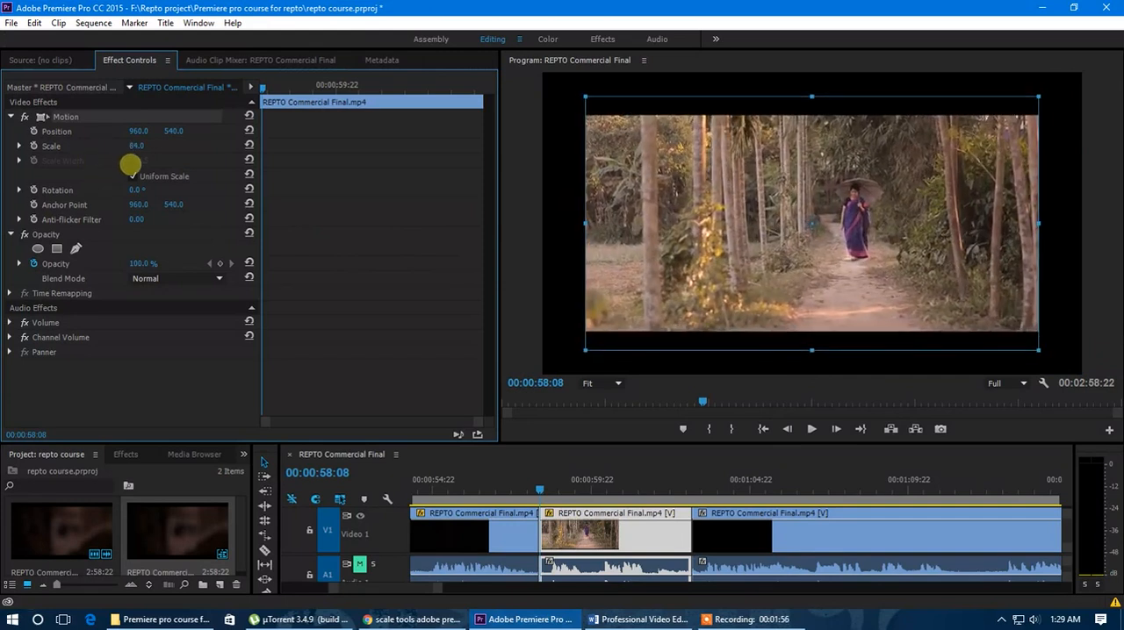
left_click(133, 176)
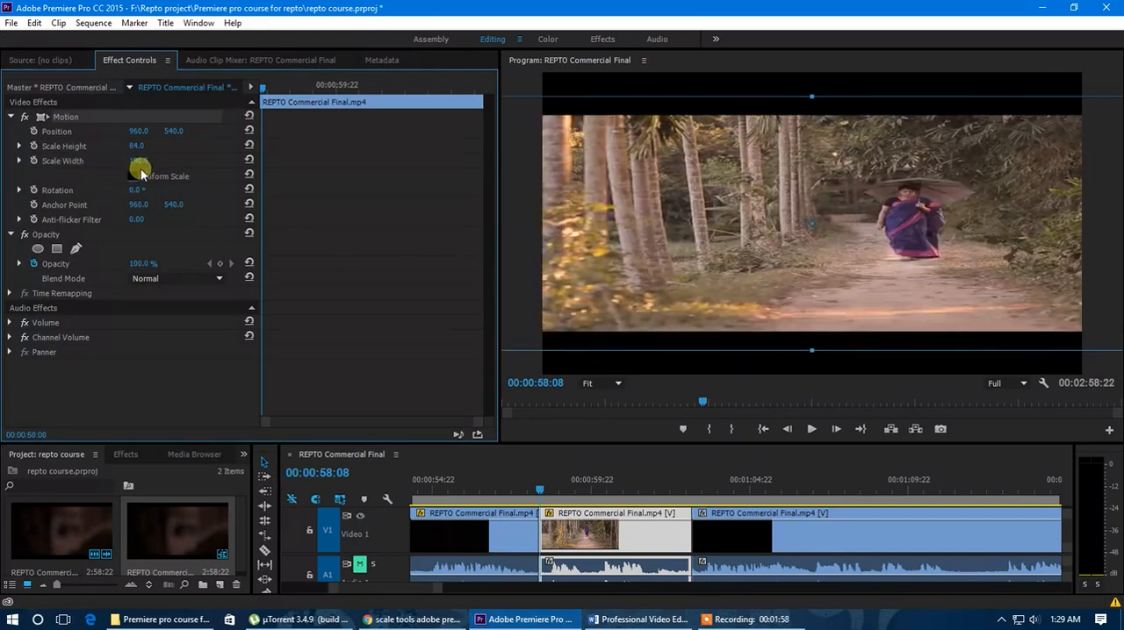
left_click_drag(140, 151, 27, 187)
left_click_drag(140, 149, 107, 153)
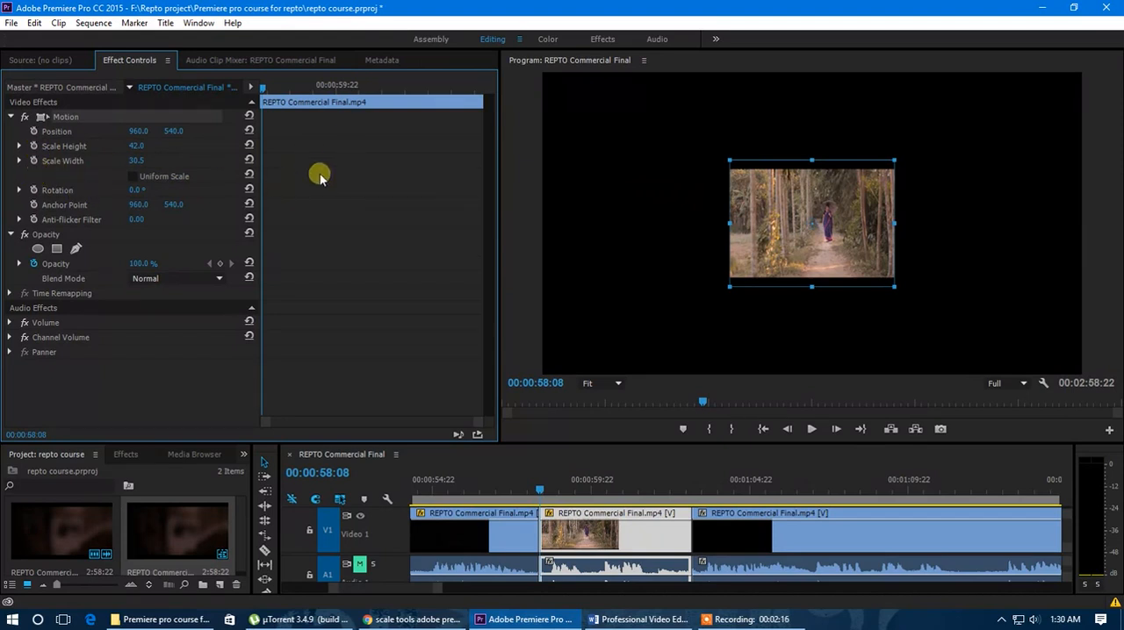
left_click(249, 144)
left_click(248, 160)
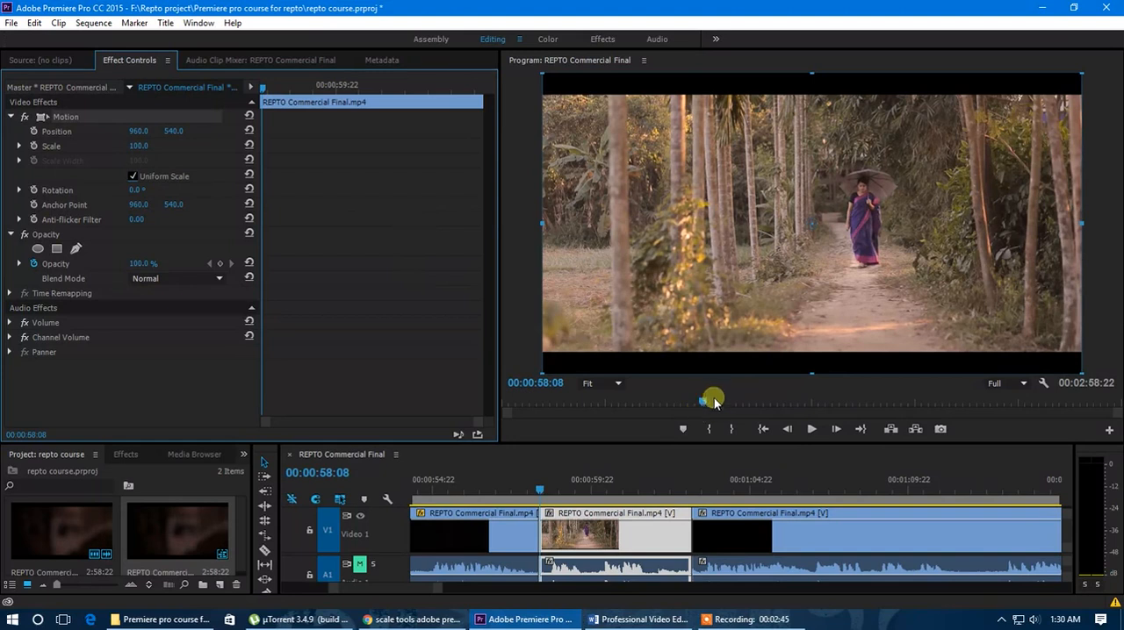
With the playhead near 00:01:00:03, scale the clip to 178 and rotate it to 14°
left_click_drag(705, 401, 704, 401)
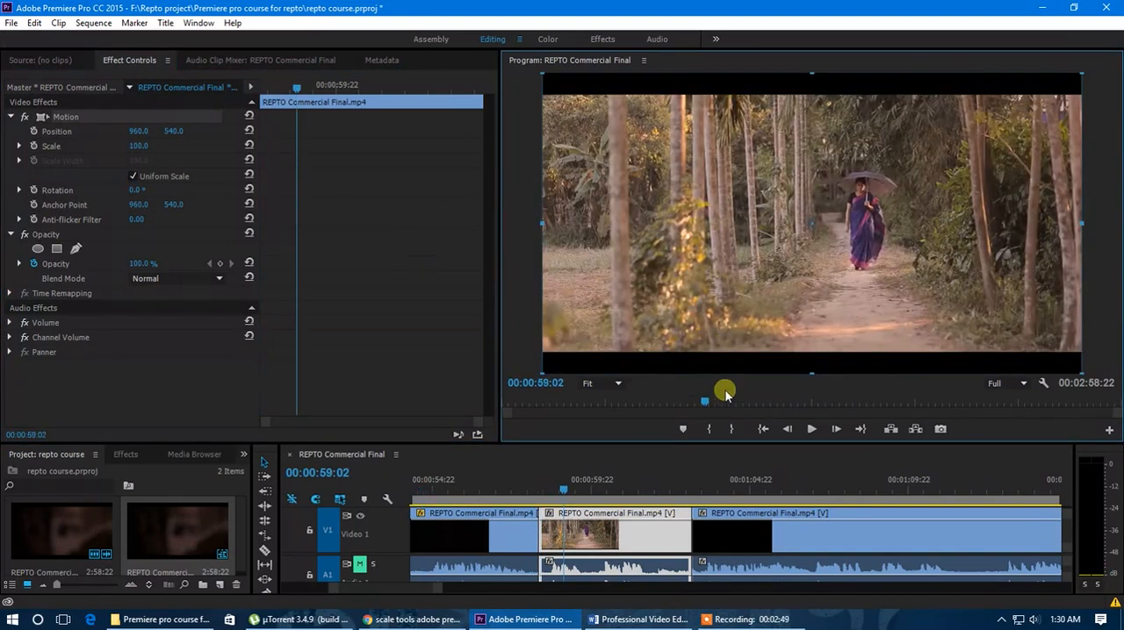
left_click_drag(704, 403, 709, 404)
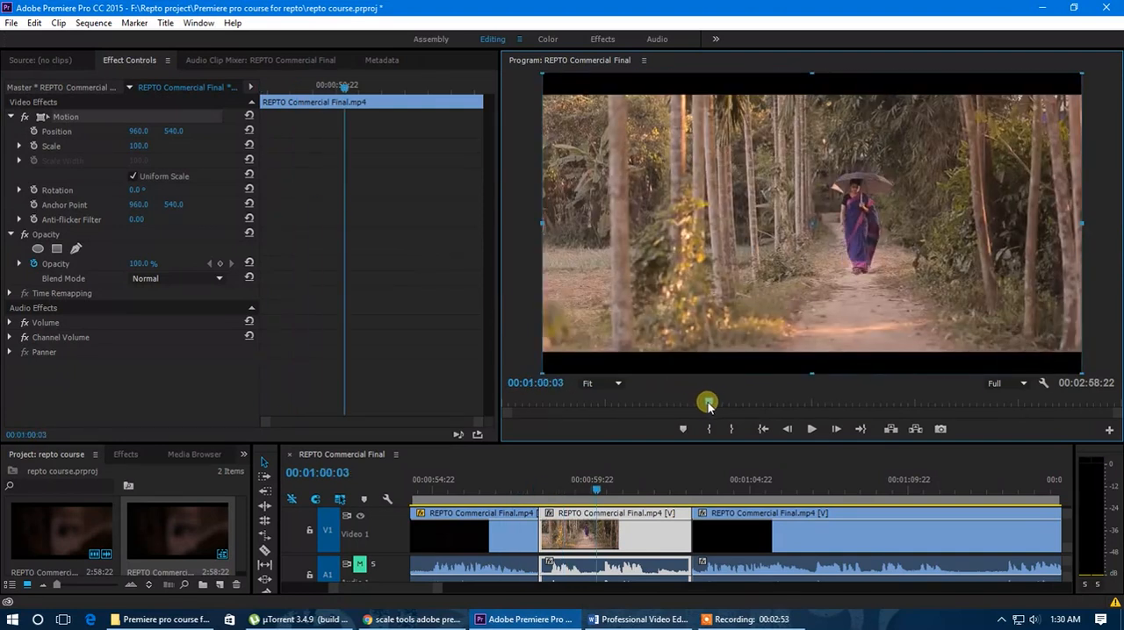
left_click(136, 190)
left_click_drag(136, 190, 151, 150)
left_click(147, 151)
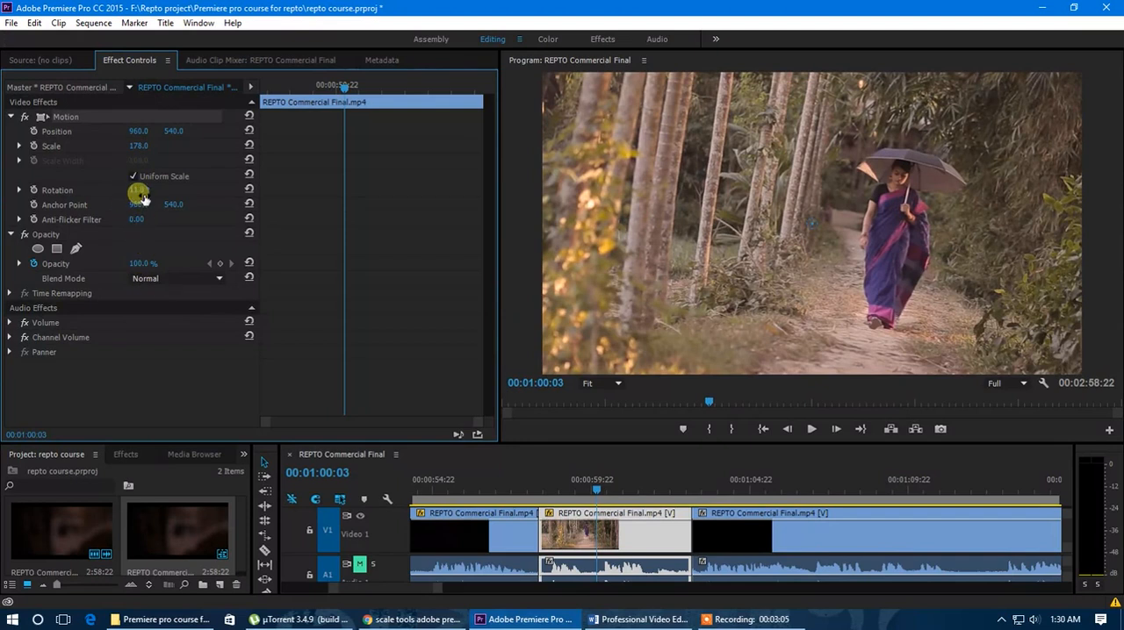
left_click_drag(140, 192, 150, 190)
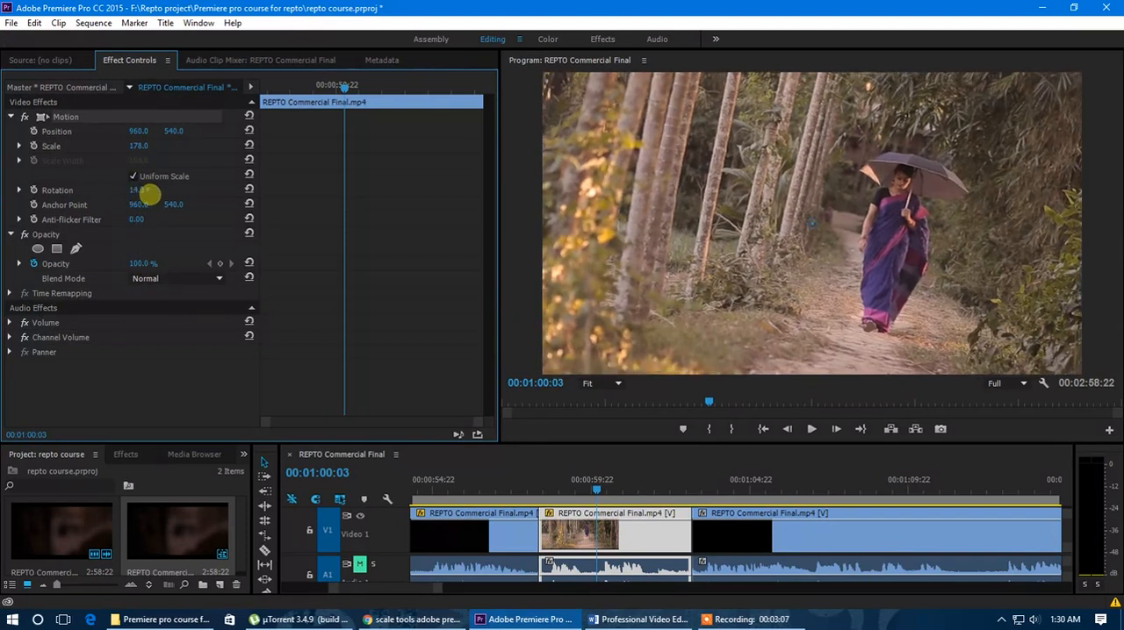
Reposition the rotated clip to 914, 517 so that it fills the whole frame without black corners
left_click(606, 384)
left_click(615, 423)
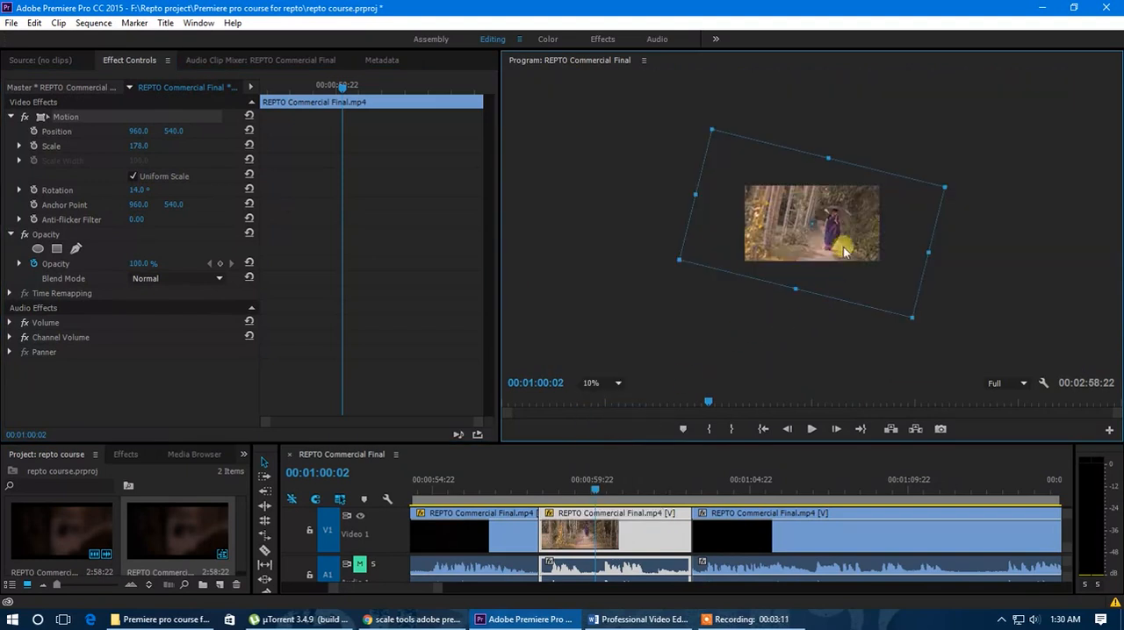
mouse_move(845, 248)
left_mouse_down()
mouse_move(780, 232)
mouse_move(843, 252)
left_mouse_up()
left_click(606, 385)
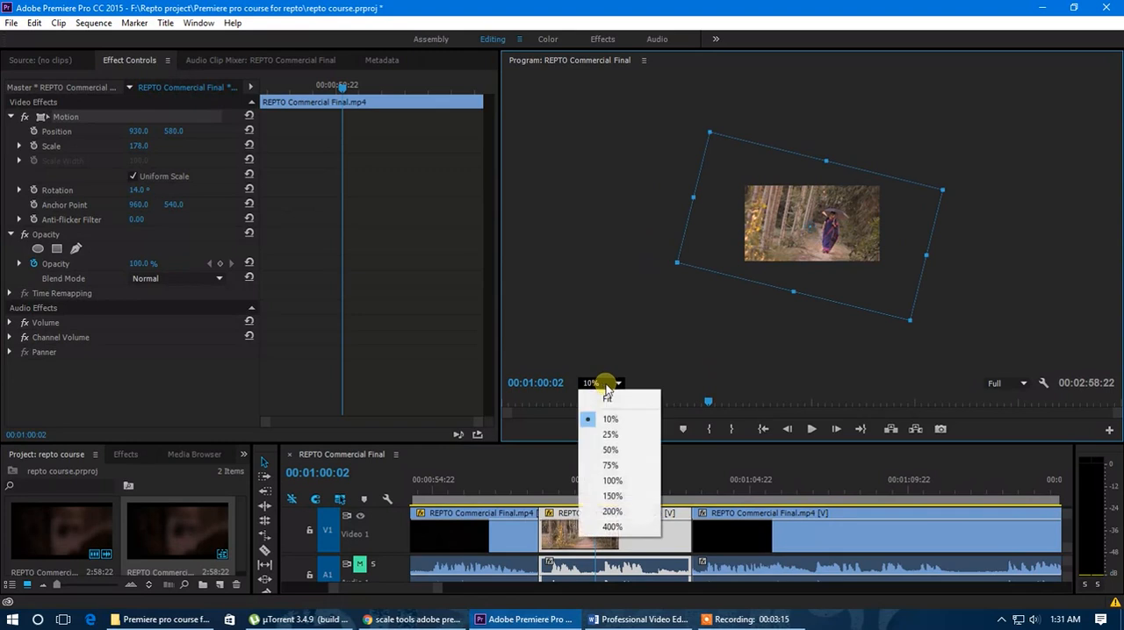
left_click(607, 400)
left_click_drag(143, 141, 268, 138)
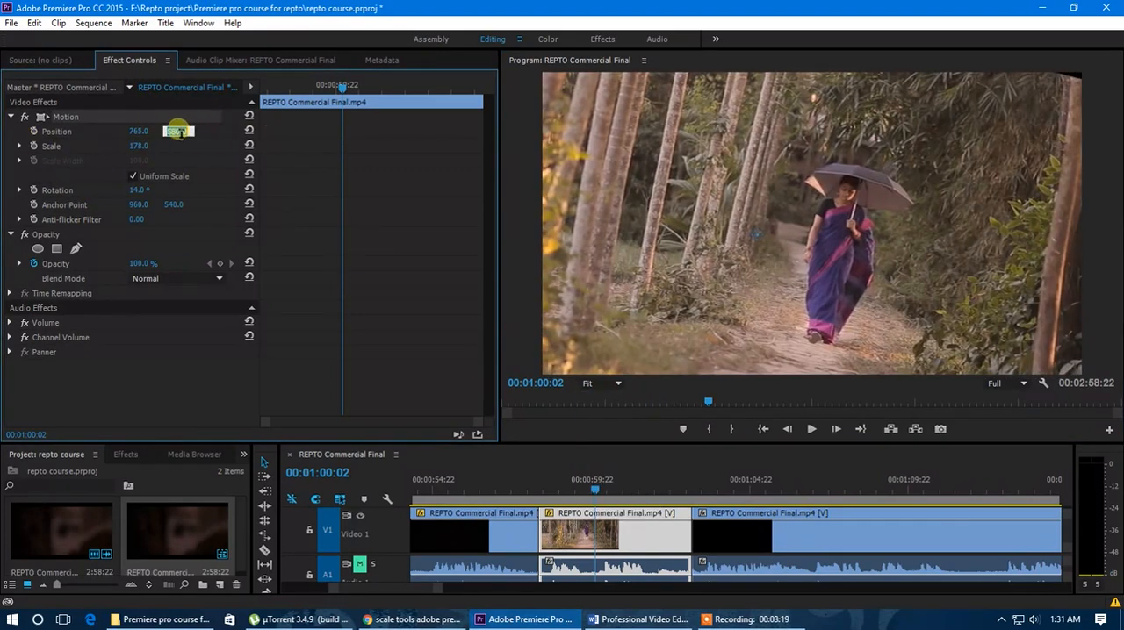
left_click_drag(149, 136, 246, 133)
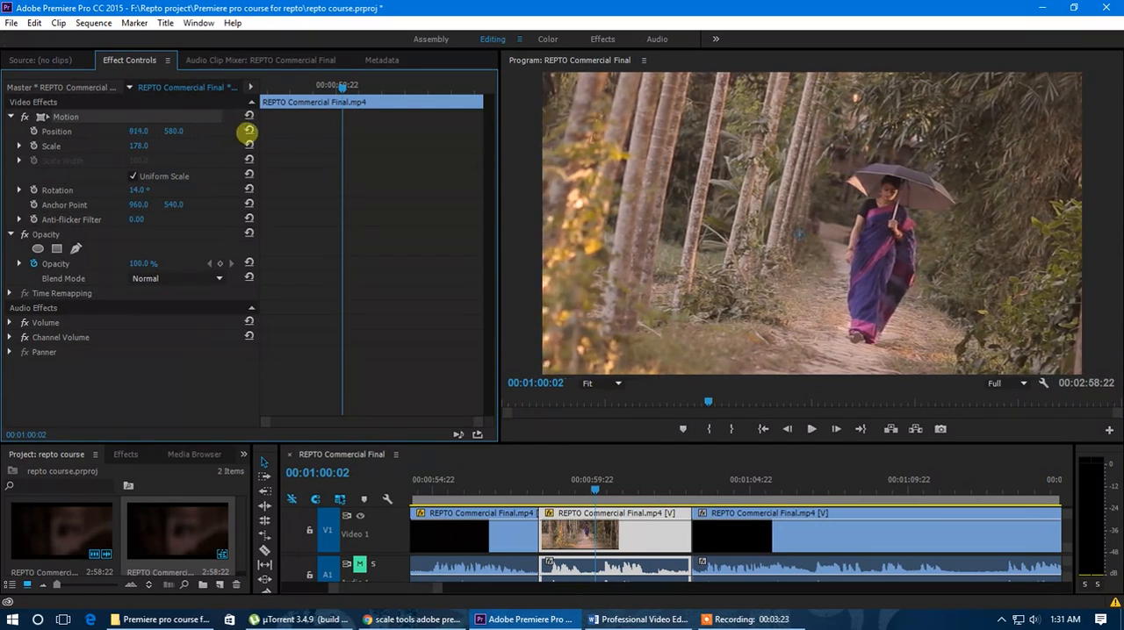
left_click_drag(171, 132, 129, 138)
Play the rotated clip from near its start to review the tilted framing
left_click_drag(602, 485, 545, 490)
key("space")
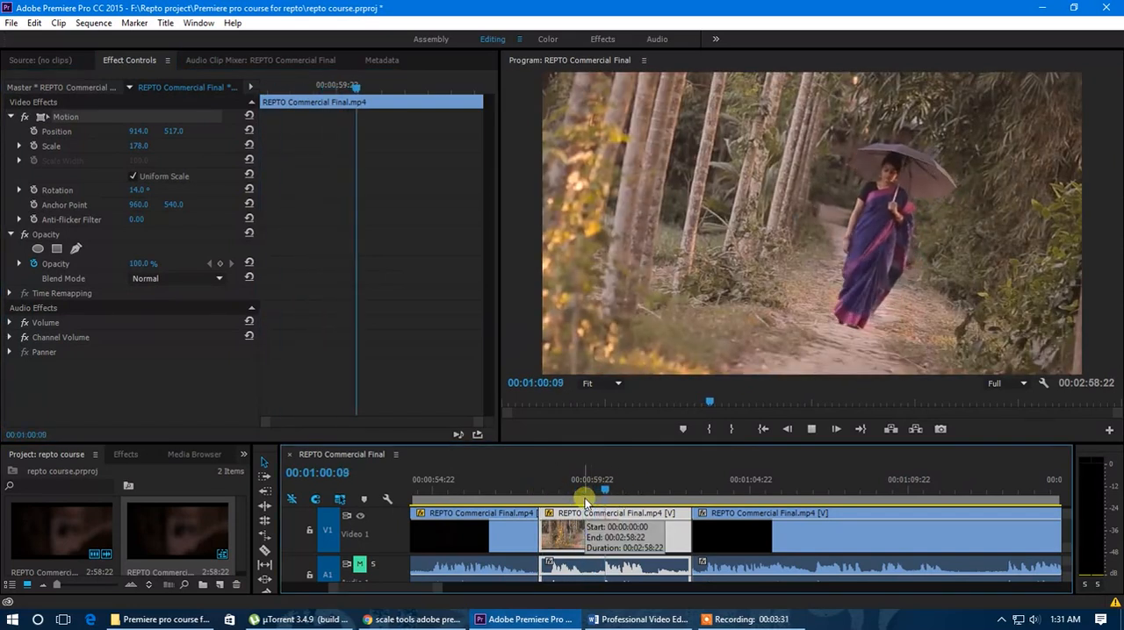
left_click_drag(644, 500, 550, 502)
key("space")
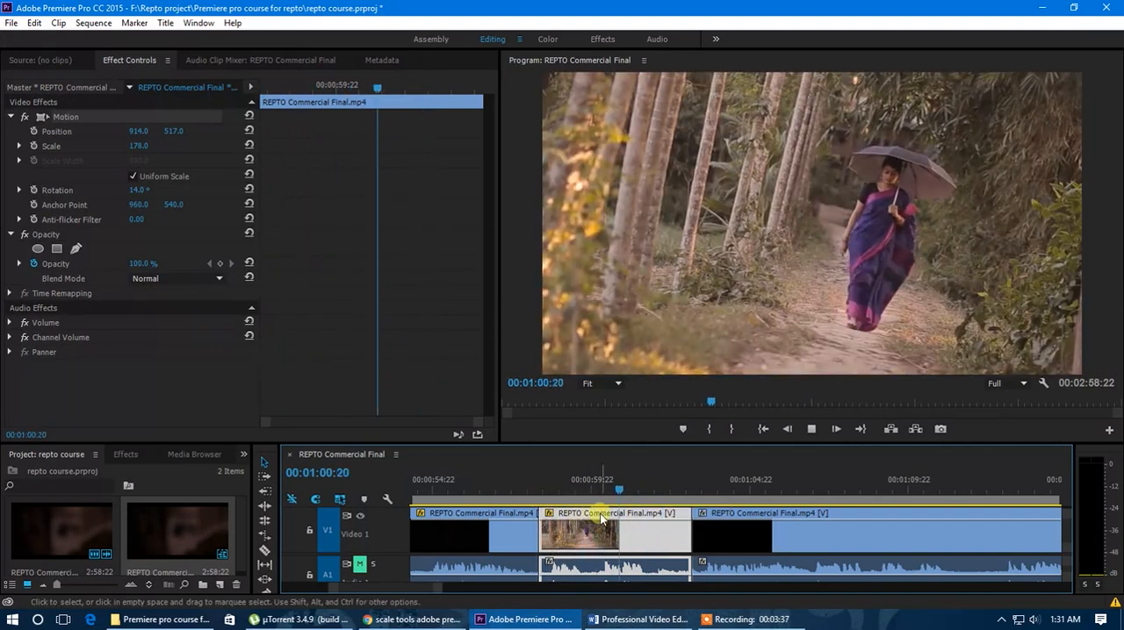
left_click(638, 494)
Keyframe the clip's rotation at 14° at its start and at 0° at 00:01:01:10
left_click_drag(638, 493, 538, 491)
mouse_move(544, 490)
left_mouse_down()
mouse_move(599, 491)
mouse_move(614, 504)
mouse_move(606, 491)
mouse_move(676, 496)
mouse_move(537, 491)
mouse_move(545, 498)
left_mouse_up()
left_click_drag(264, 90, 244, 91)
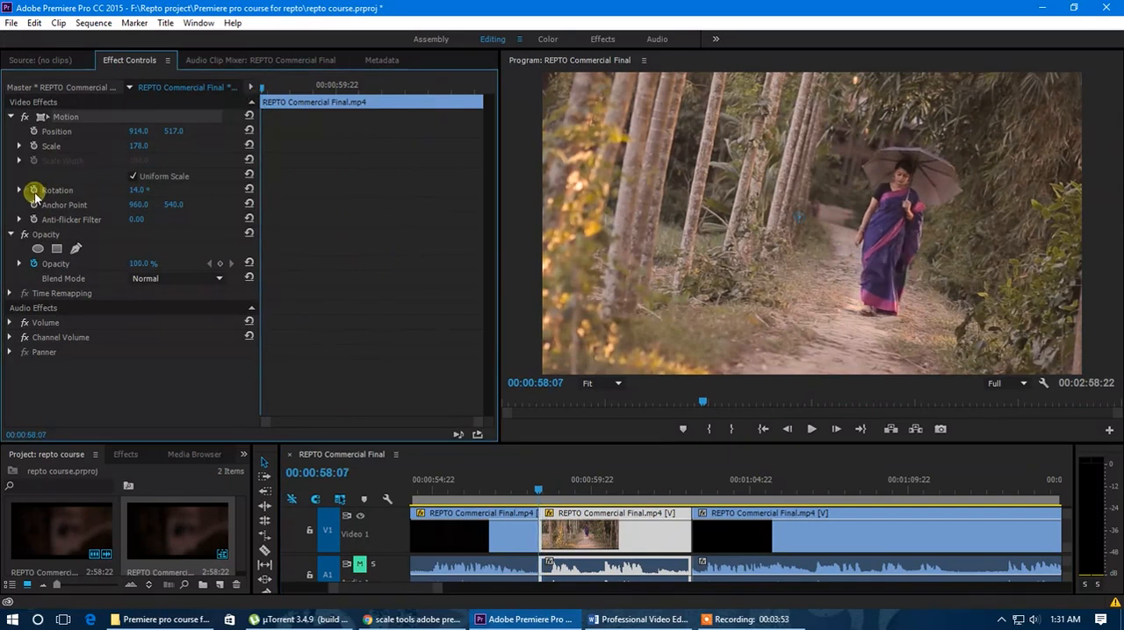
left_click_drag(262, 91, 405, 104)
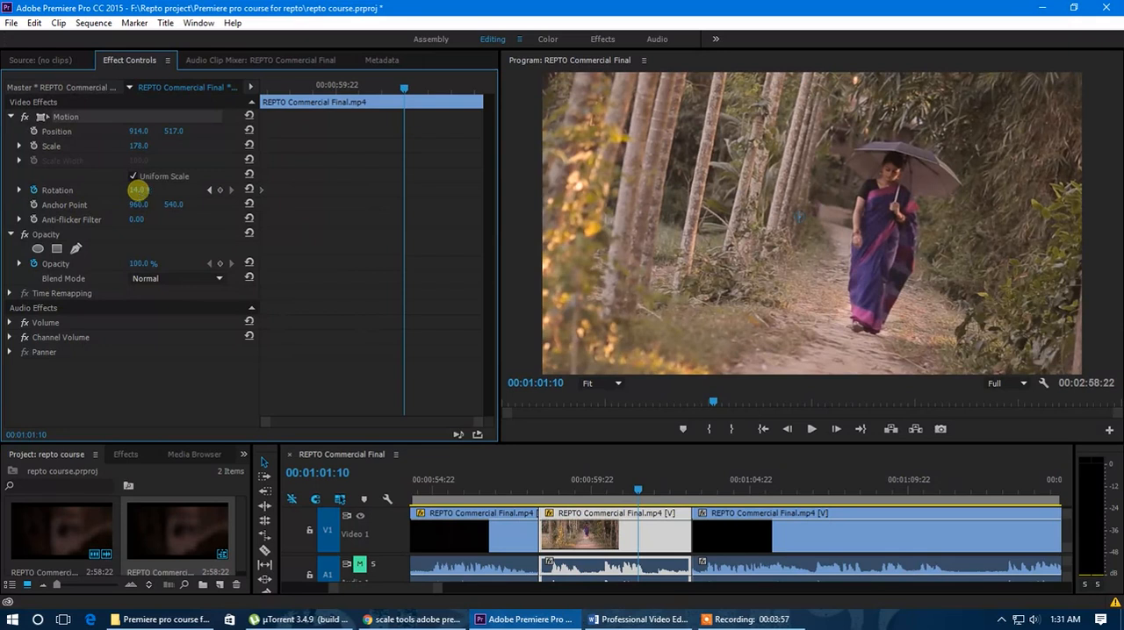
key("Return")
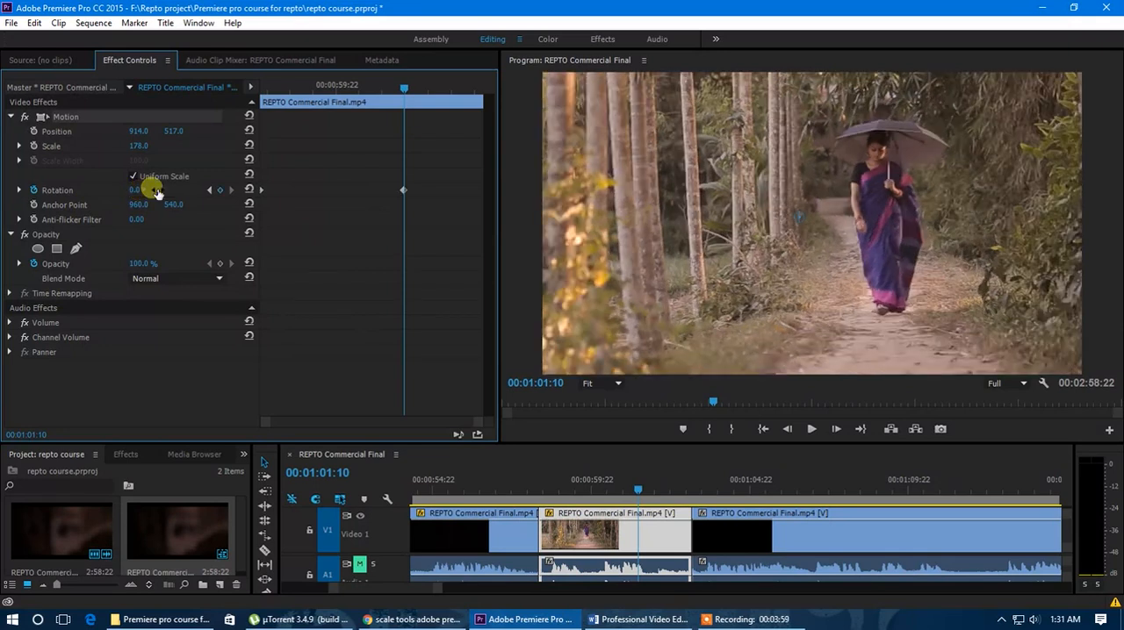
Preview the rotation animation from the clip's start and move its 0° keyframe to the end of the clip
left_click_drag(404, 92, 252, 105)
key("space")
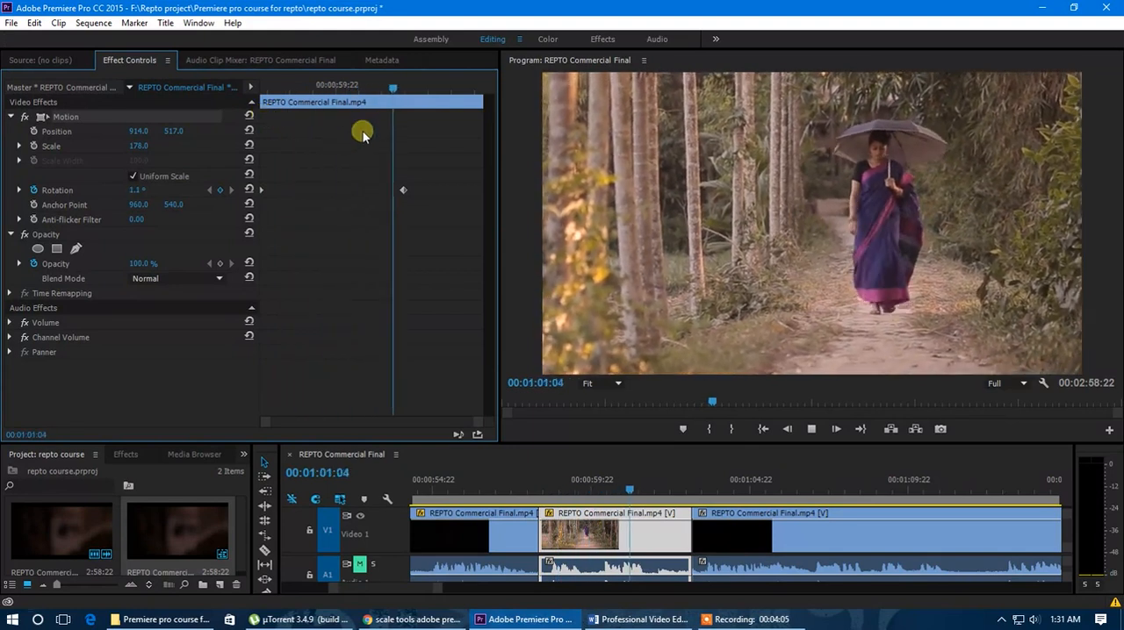
left_click(422, 89)
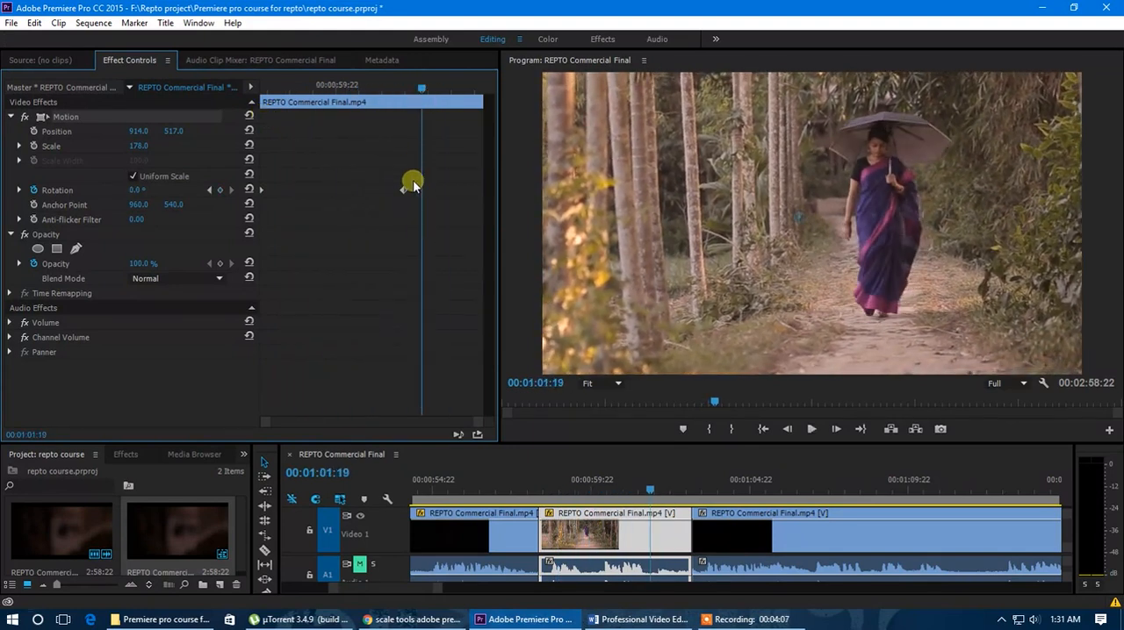
left_click_drag(403, 192, 492, 193)
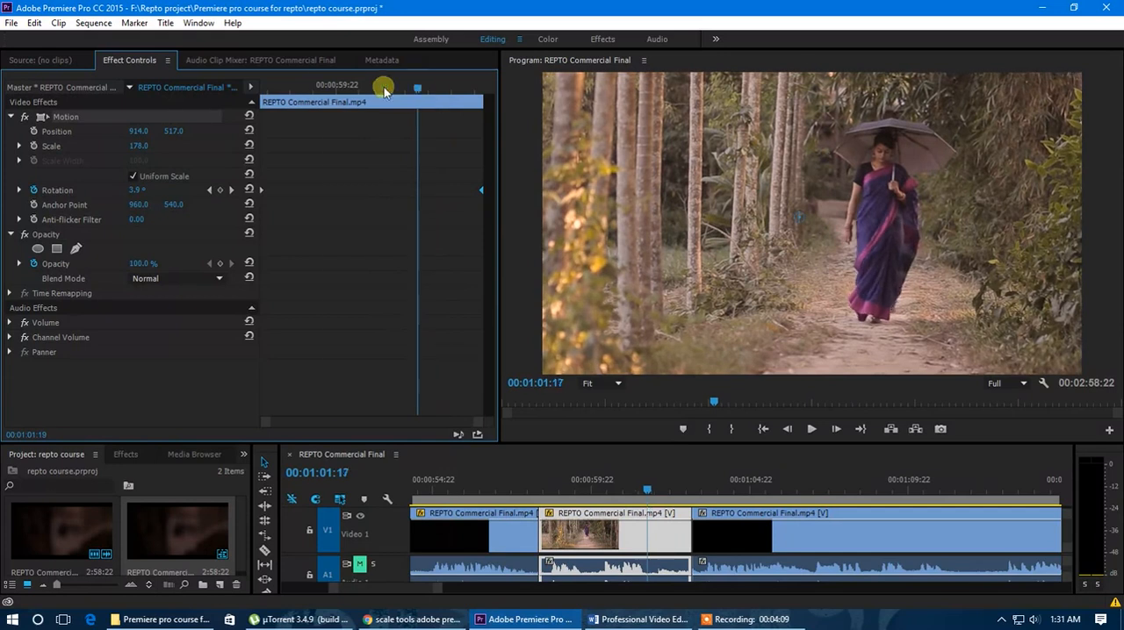
Play the slower rotation animation from the clip's start and examine the clip's last frames near 00:01:03:02
left_click_drag(418, 92, 256, 86)
key("space")
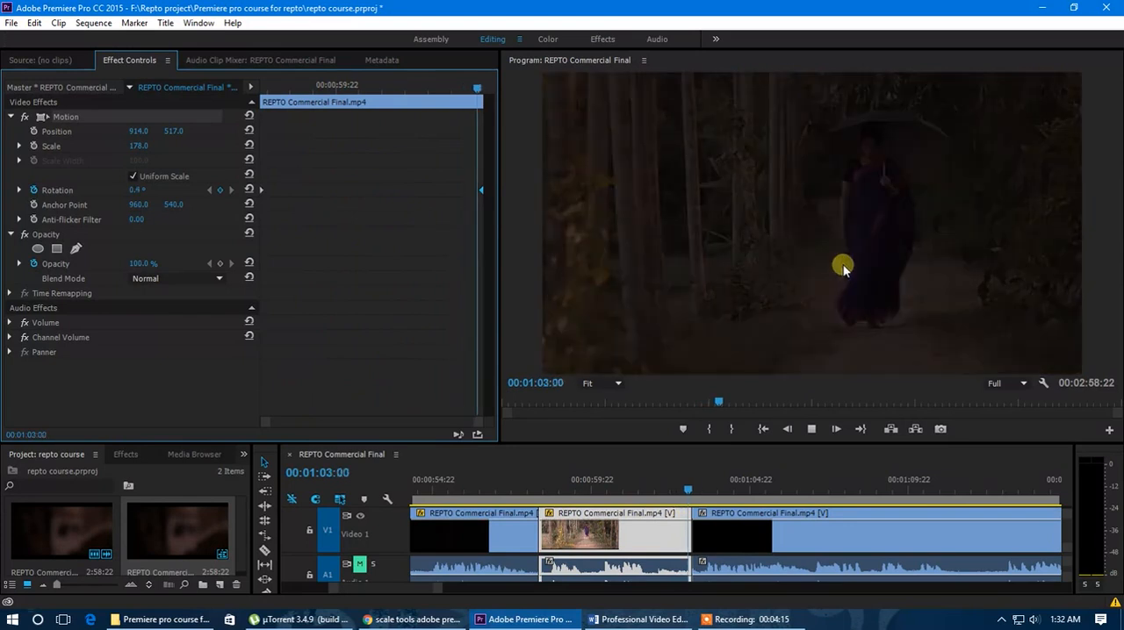
left_click(691, 493)
left_click_drag(690, 493, 692, 493)
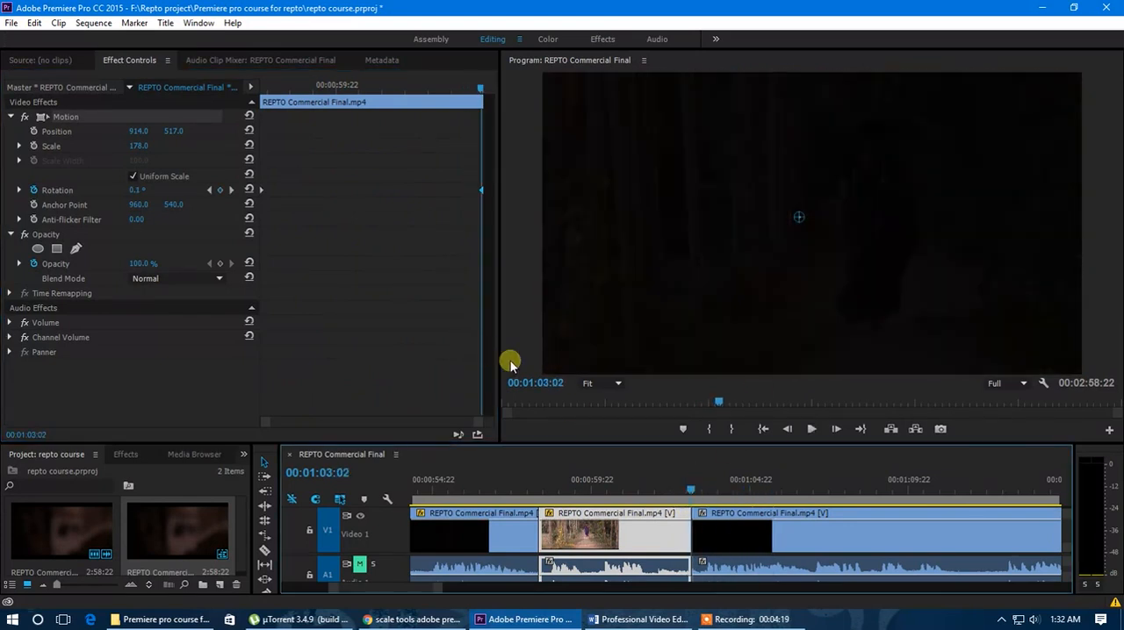
key("Left")
key("Left")
key("Left")
key("Left")
key("Left")
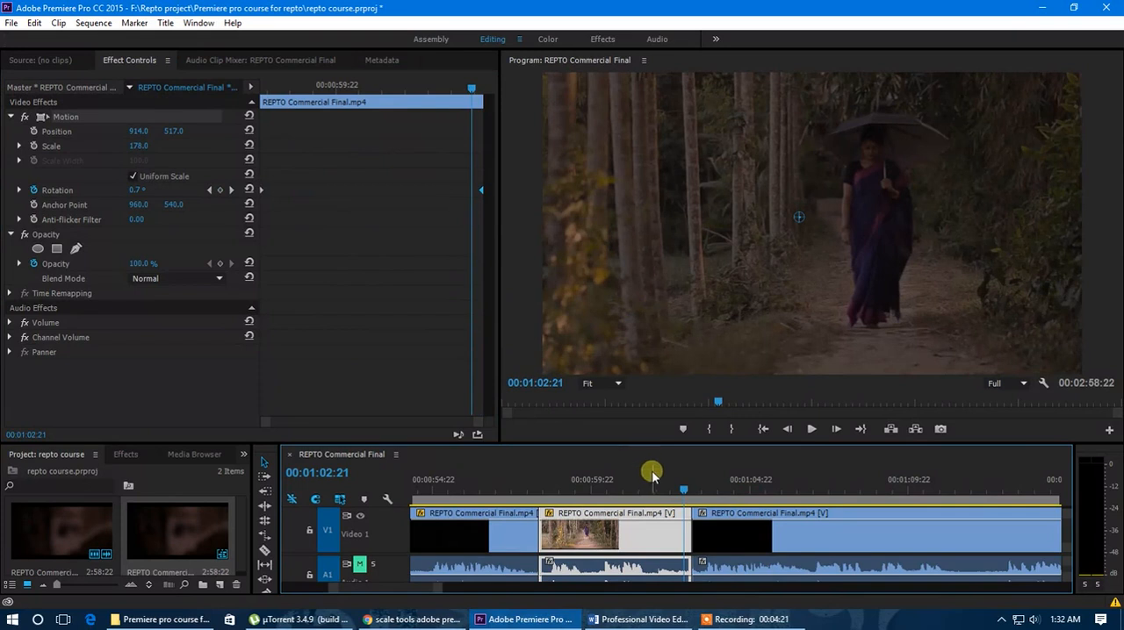
key("minus")
left_click_drag(657, 494, 617, 491)
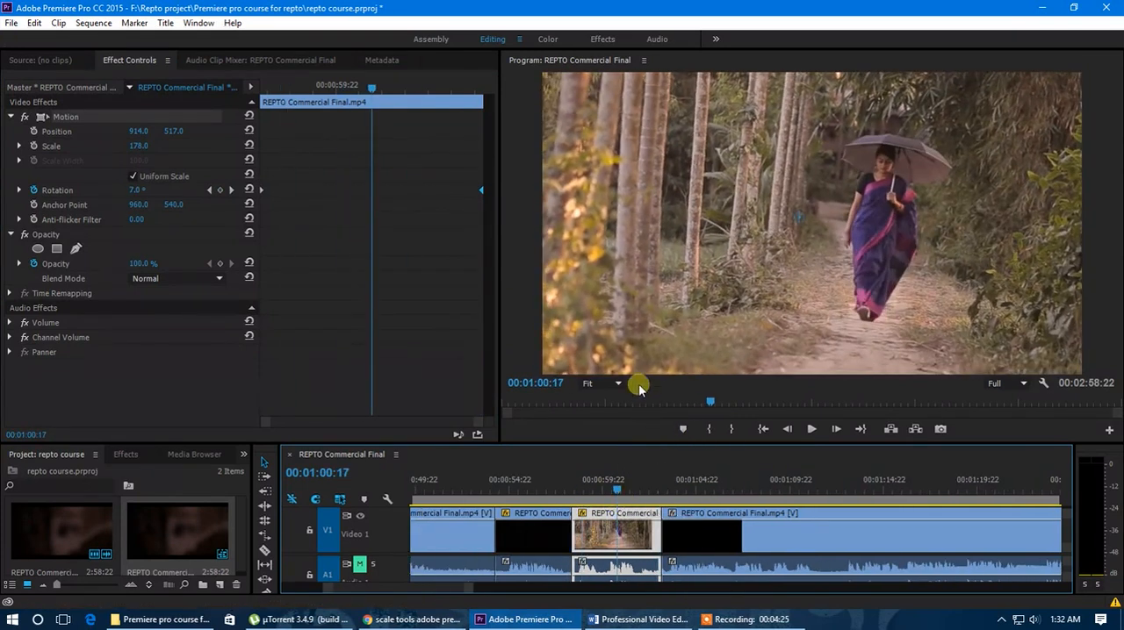
Keyframe the clip's scale at 178 at its start and 252 at its end, and play the animation
left_click_drag(614, 488, 573, 493)
left_click(284, 101)
left_click_drag(275, 89, 400, 123)
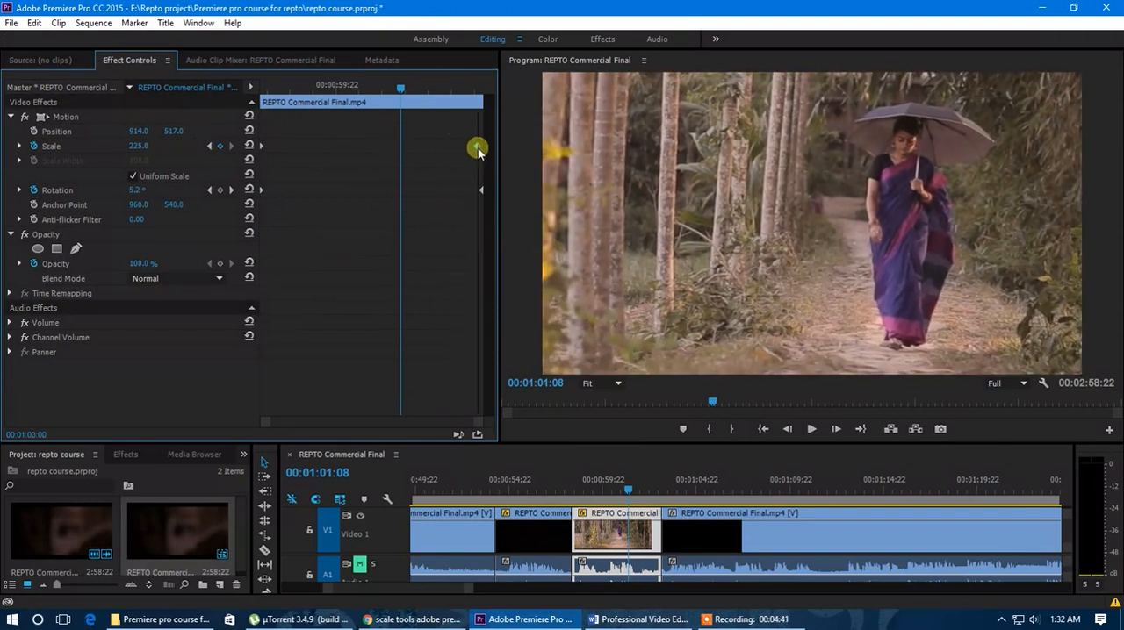
left_click_drag(383, 94, 250, 102)
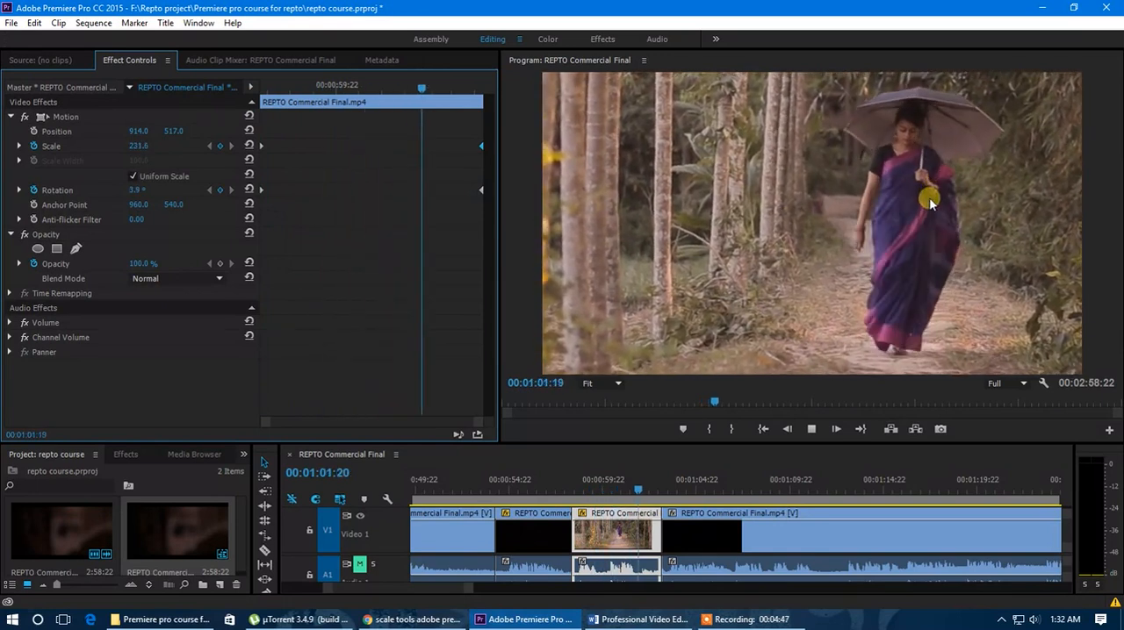
Keyframe the clip's position at 914, 517 at its start and at 626, 517 at its end
left_click_drag(481, 87, 234, 117)
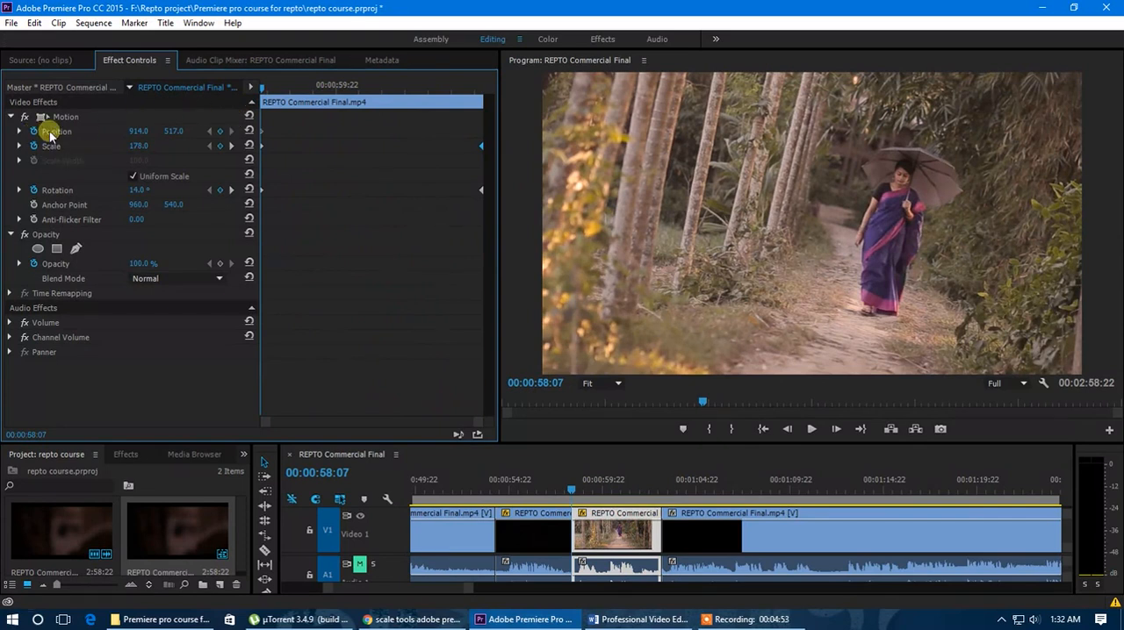
left_click_drag(264, 90, 443, 97)
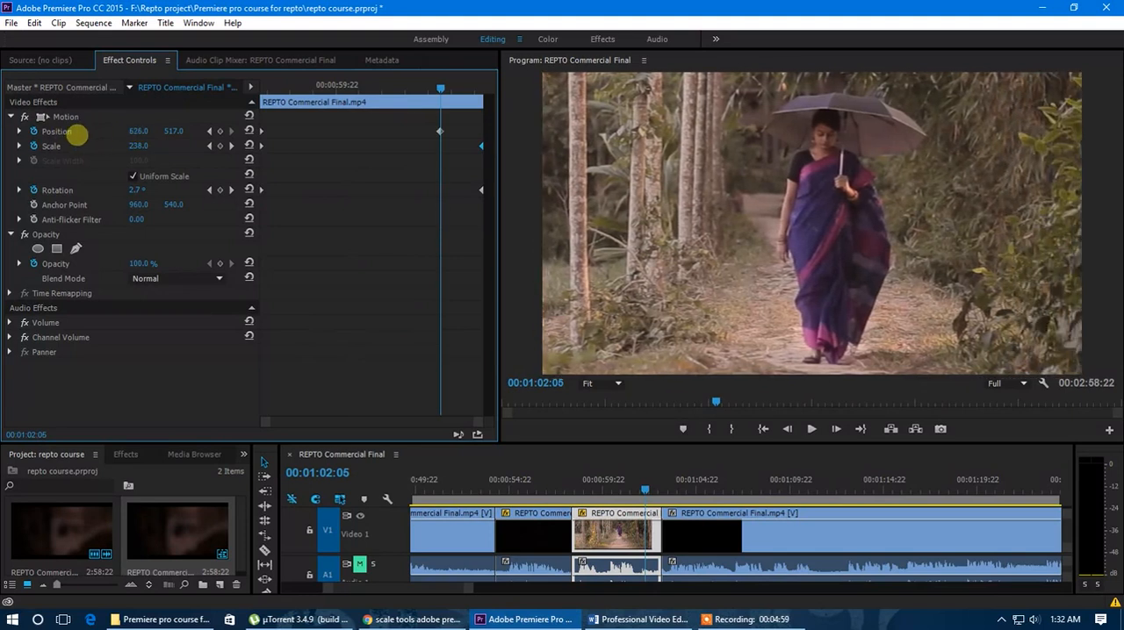
left_click_drag(453, 134, 486, 137)
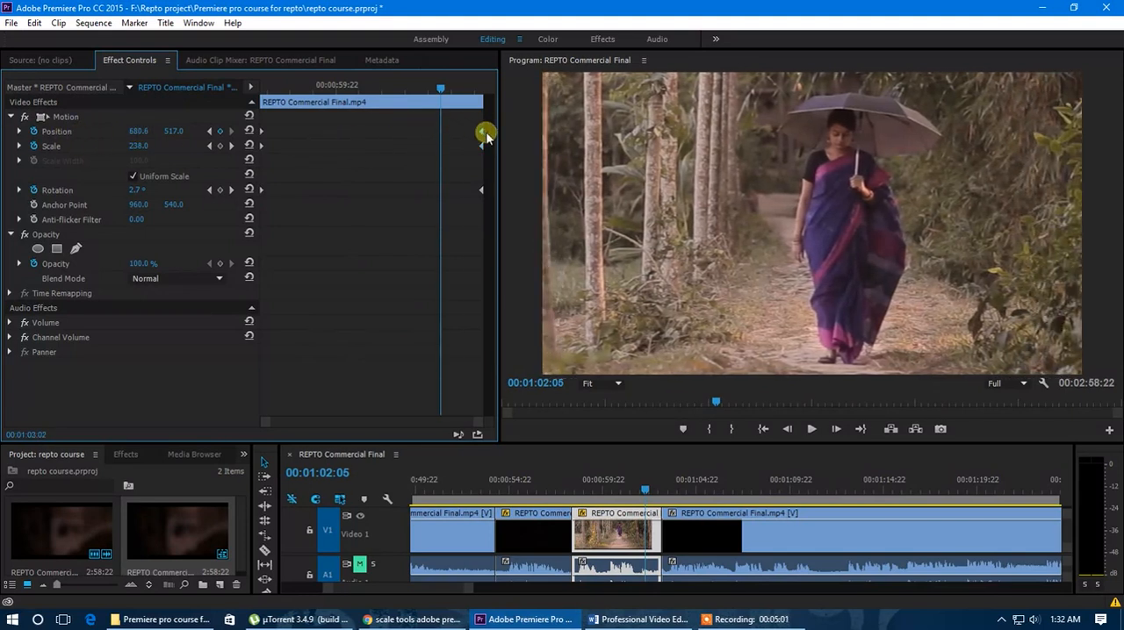
Play the clip from its start and scrub through it to review the combined position, scale and rotation animation
left_click_drag(441, 89, 252, 100)
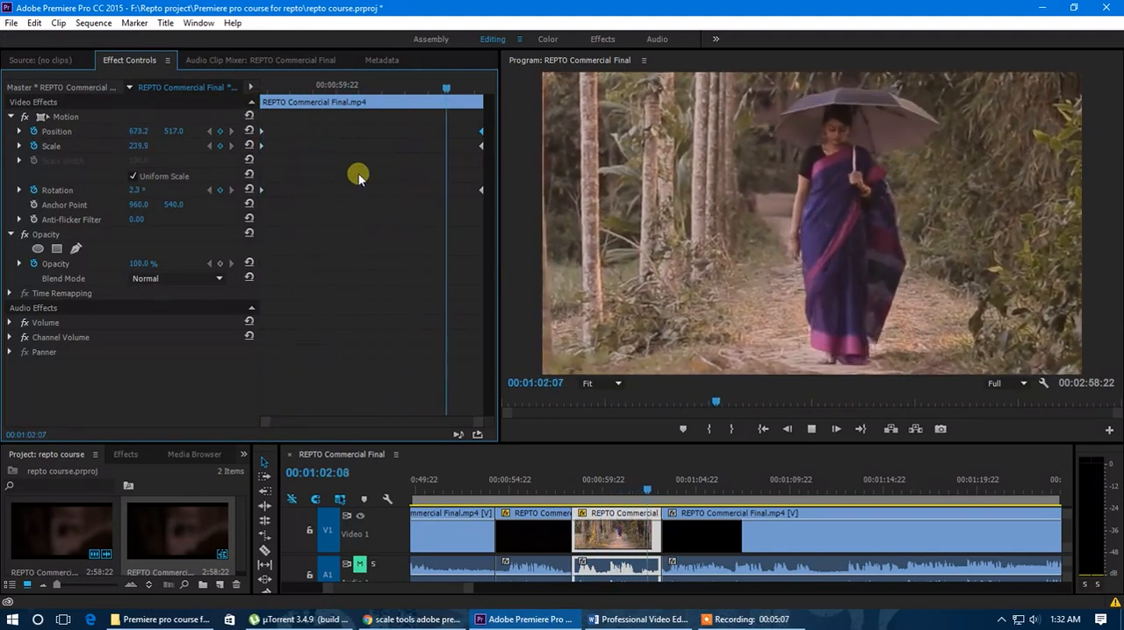
left_click_drag(311, 87, 251, 98)
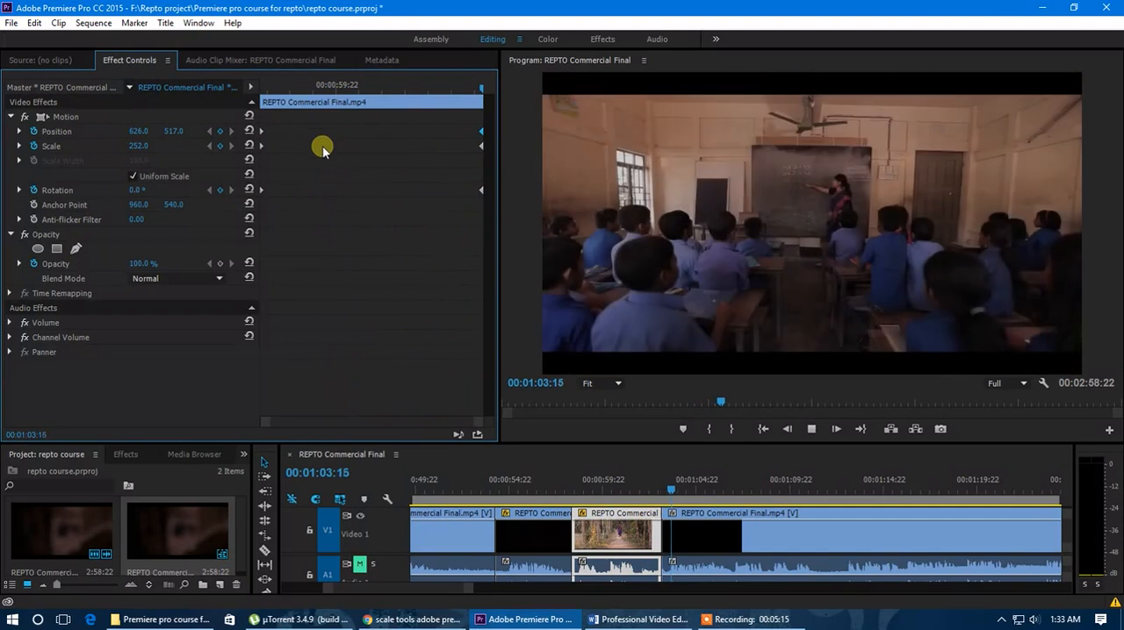
mouse_move(345, 86)
left_mouse_down()
mouse_move(283, 87)
mouse_move(347, 107)
left_mouse_up()
left_click_drag(605, 489, 636, 502)
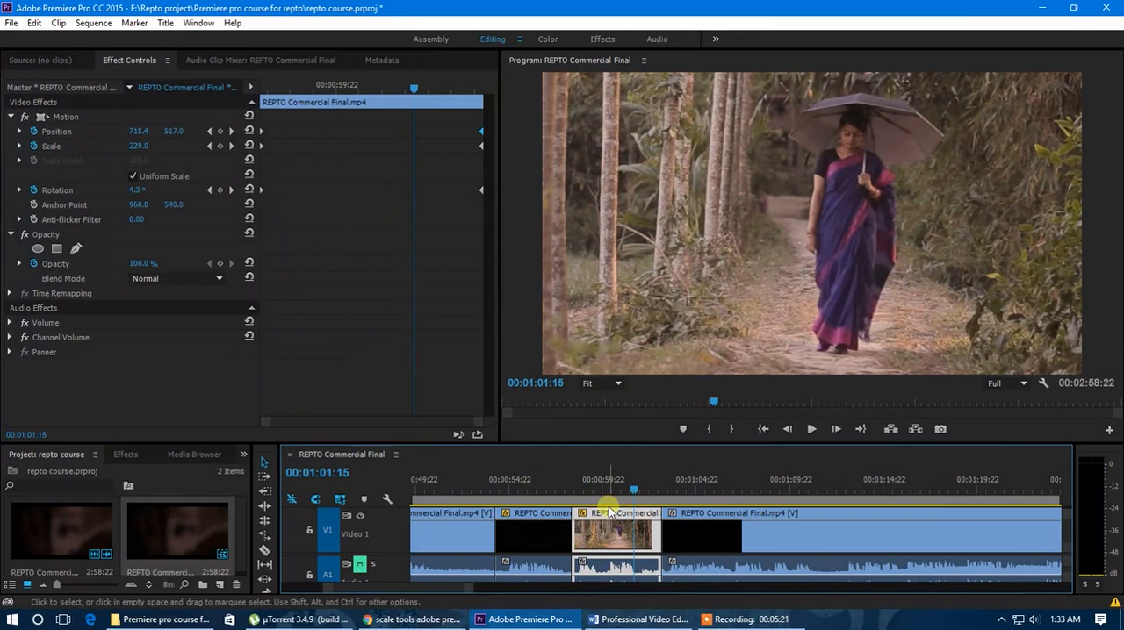